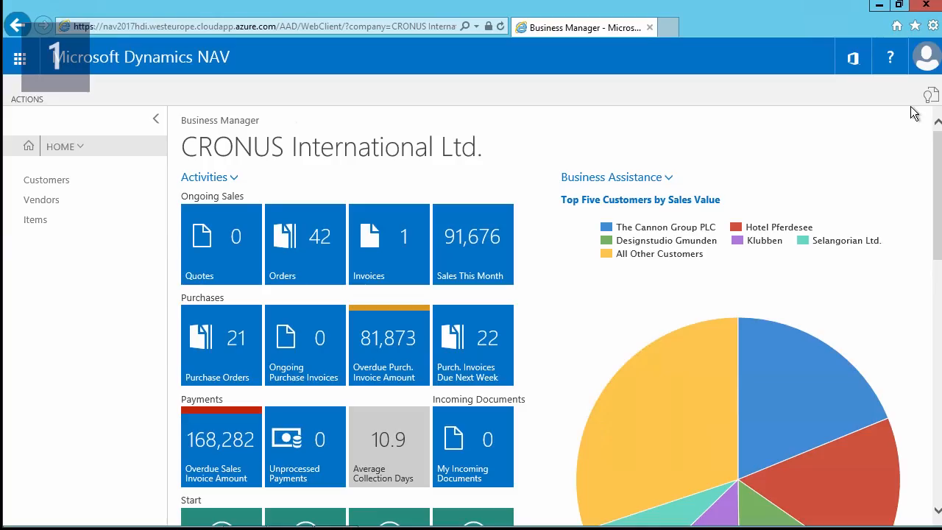
- Search for the Assisted Setup page, open it, and run the Set up reporting wizard again
click(932, 97)
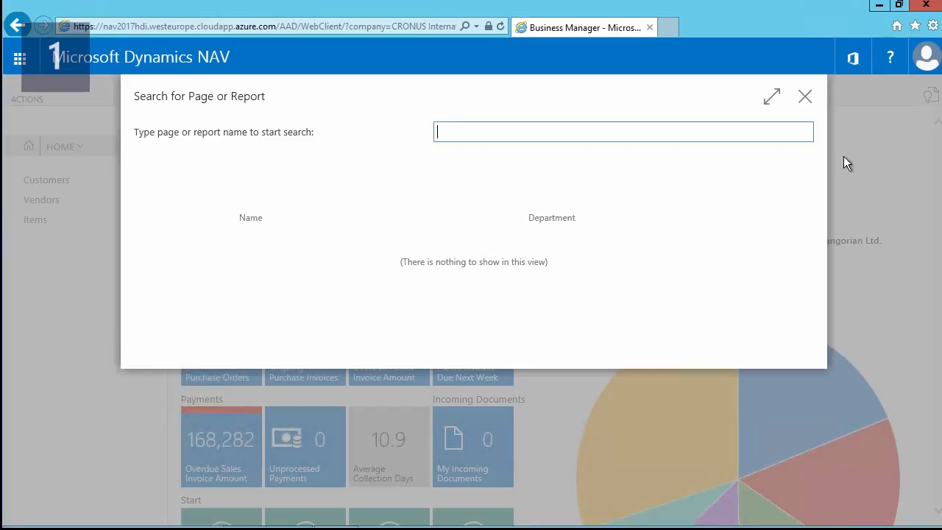
text(assis)
click(276, 252)
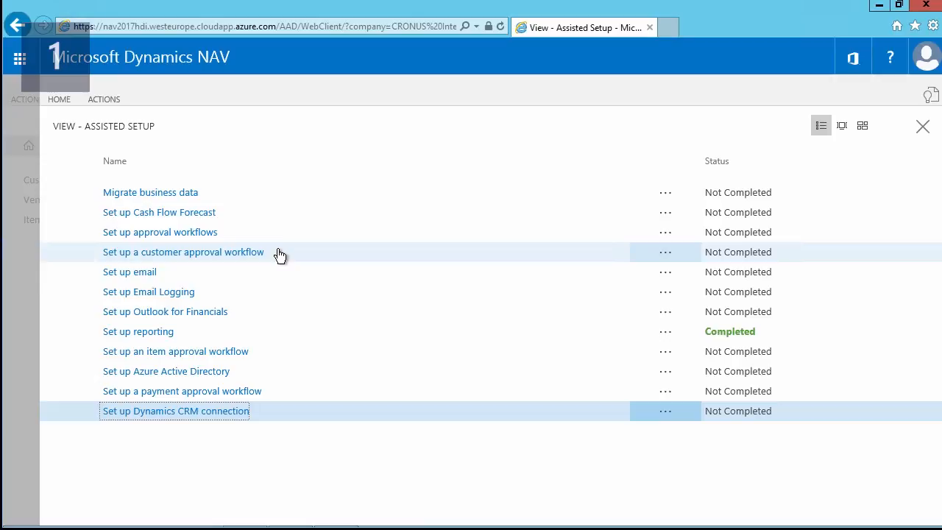
click(138, 334)
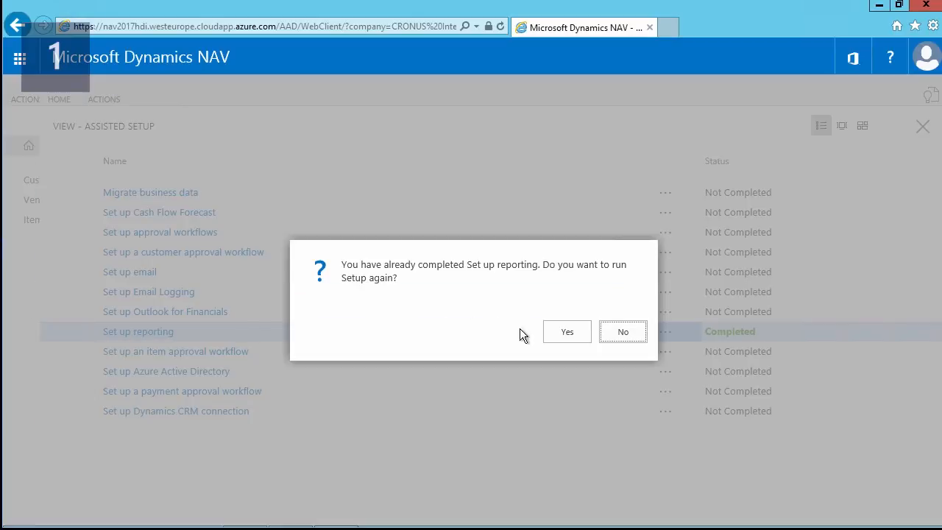
click(566, 334)
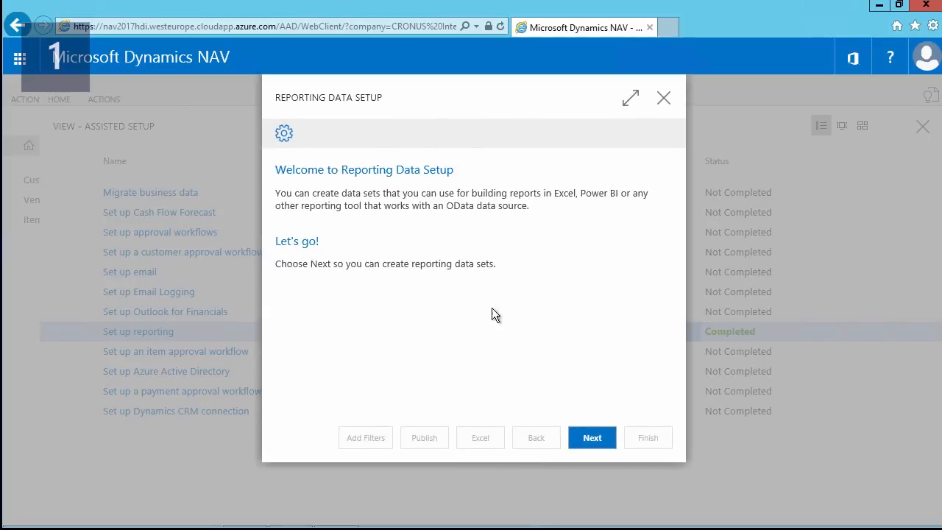
- Choose to create a new data set in the wizard and name it Customers
click(592, 438)
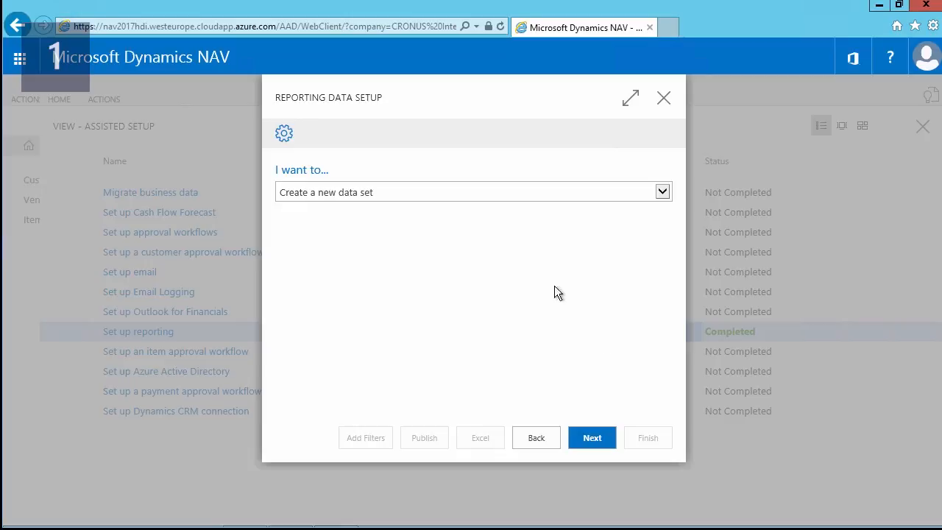
click(593, 440)
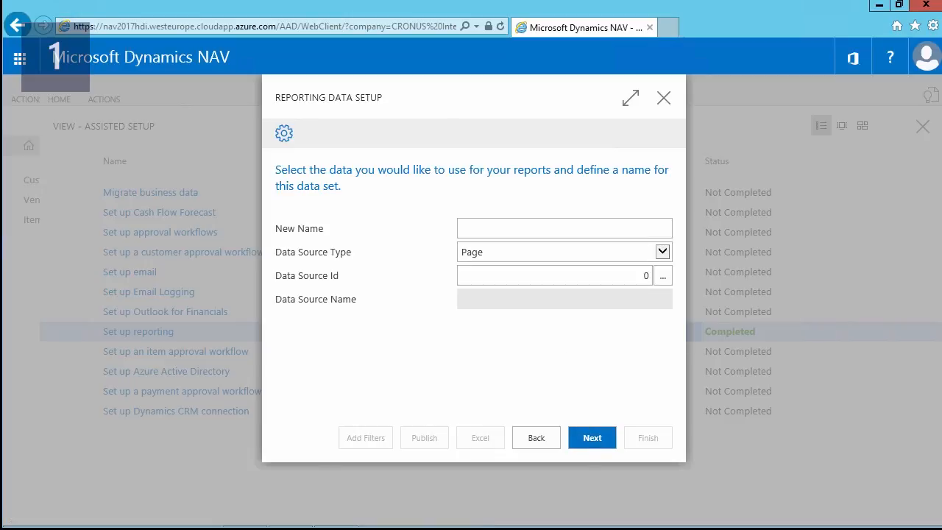
click(470, 227)
text(Customers)
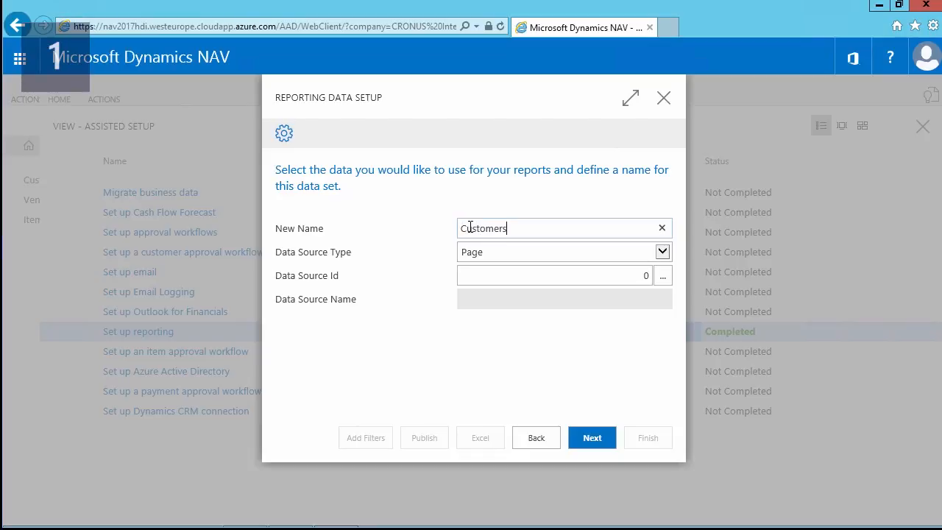
- Set the data source to Page 22, Customer List, and proceed to the field selection
click(662, 253)
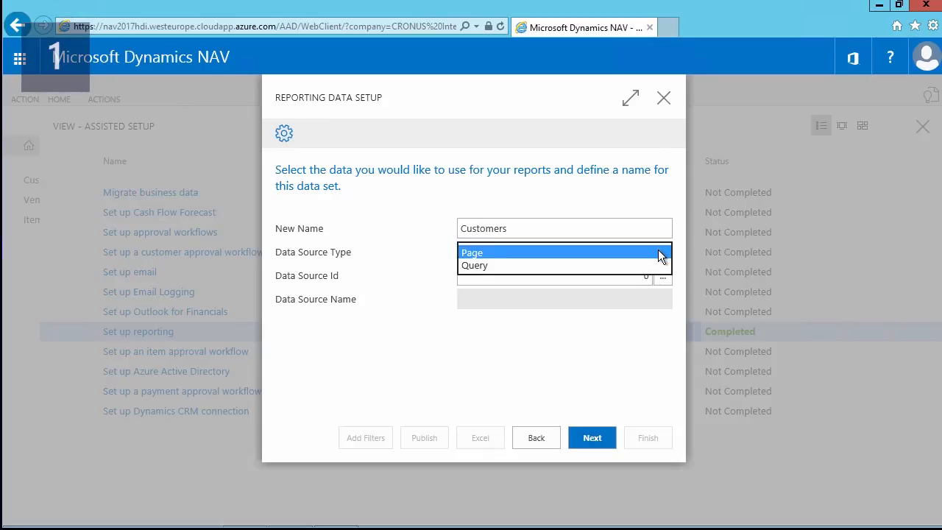
click(660, 253)
click(662, 276)
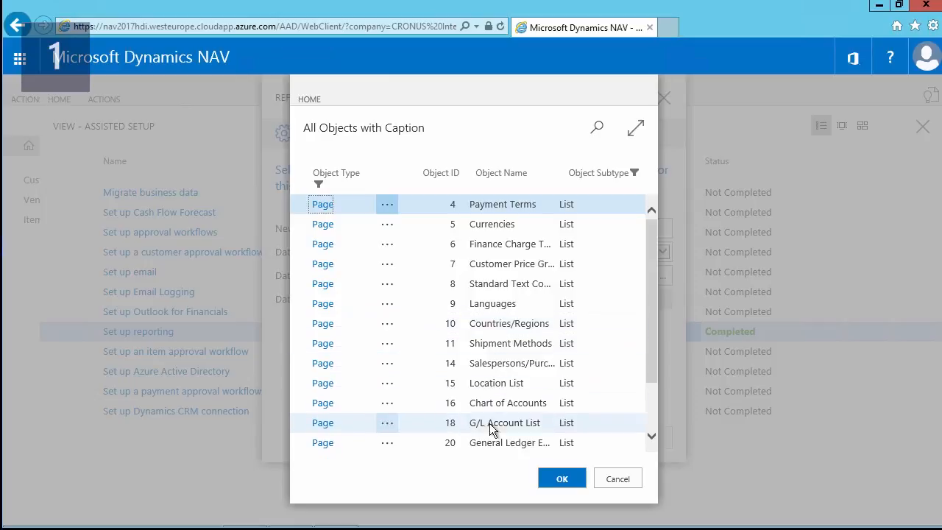
click(652, 437)
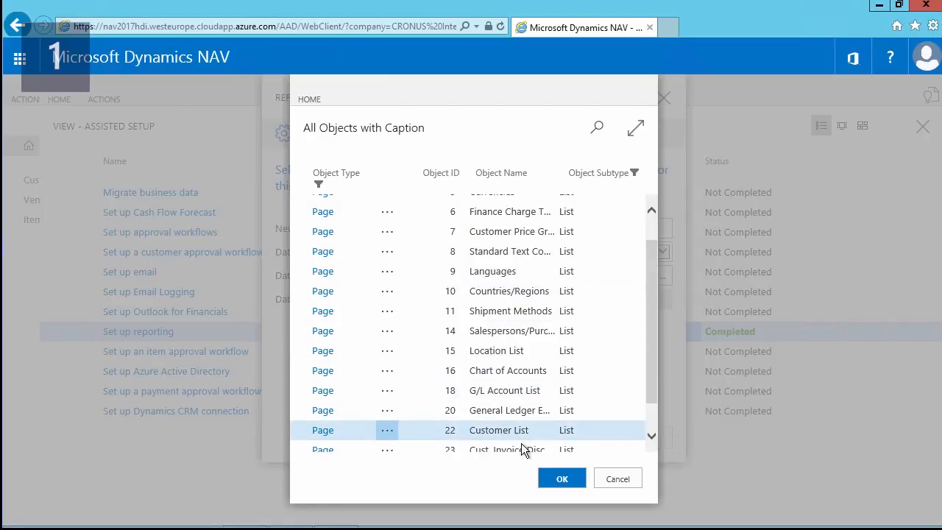
click(562, 479)
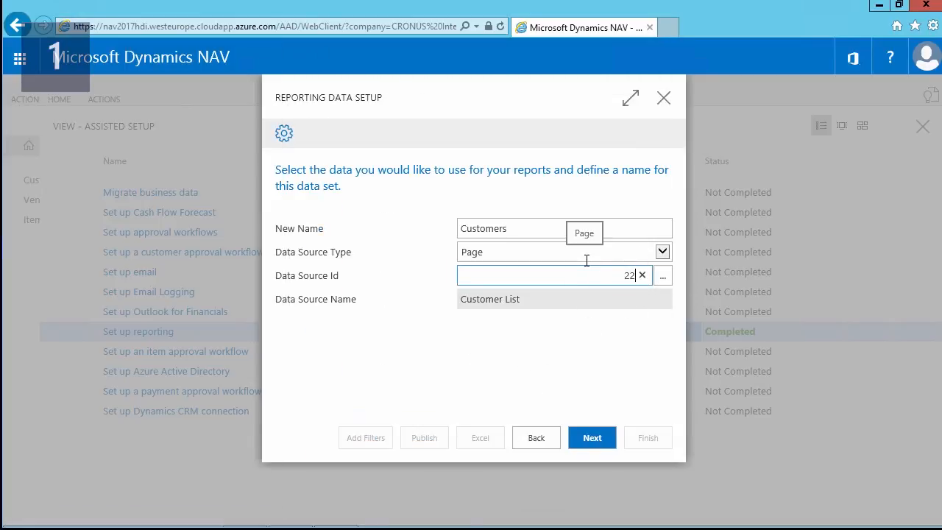
click(593, 437)
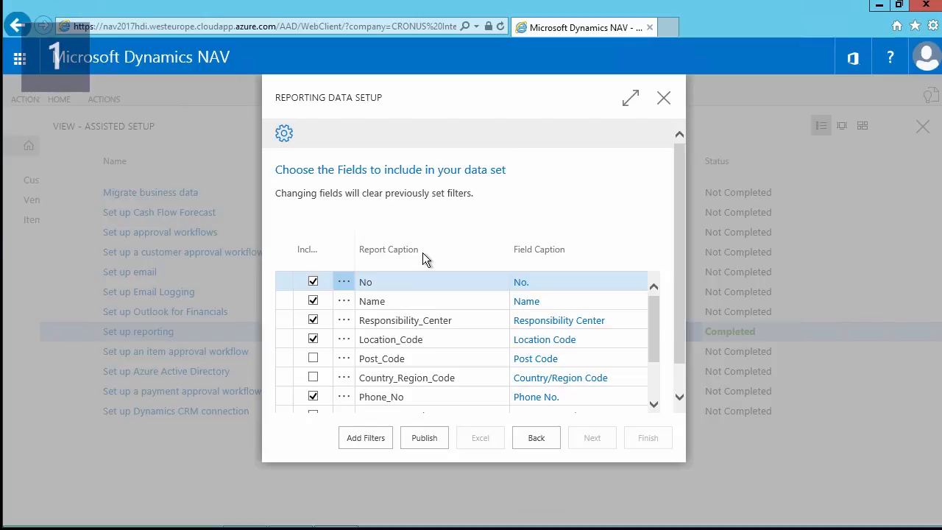
- Exclude the Responsibility_Center, Location_Code and Contact fields from the data set and include Country_Region_Code
click(313, 320)
click(312, 339)
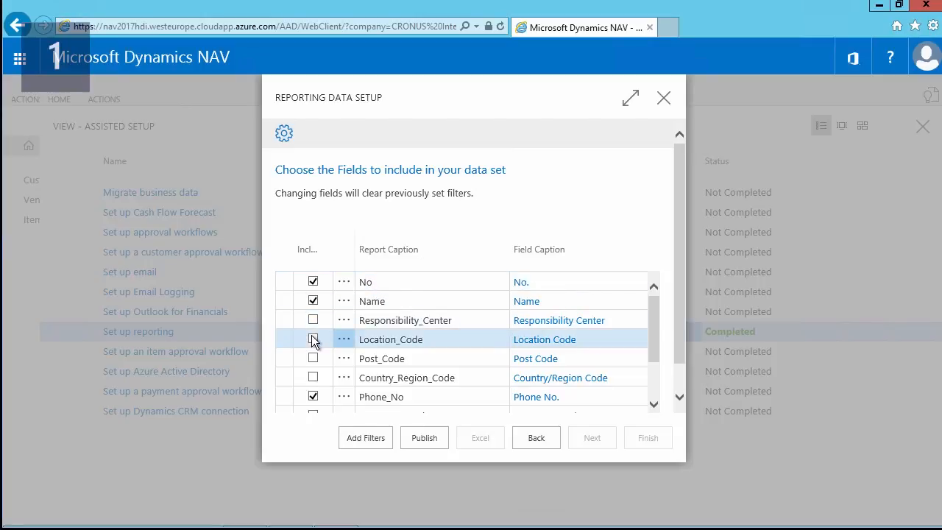
click(312, 377)
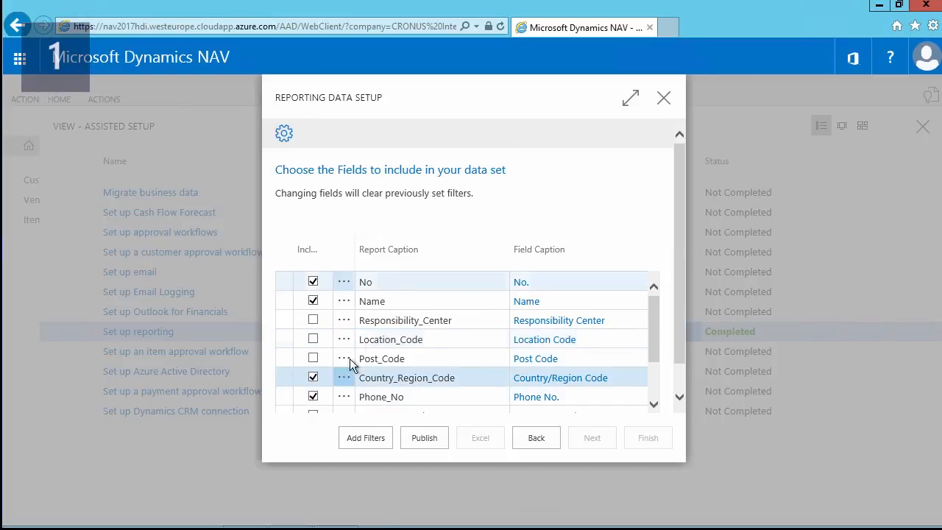
scroll(397, 324, down, 1)
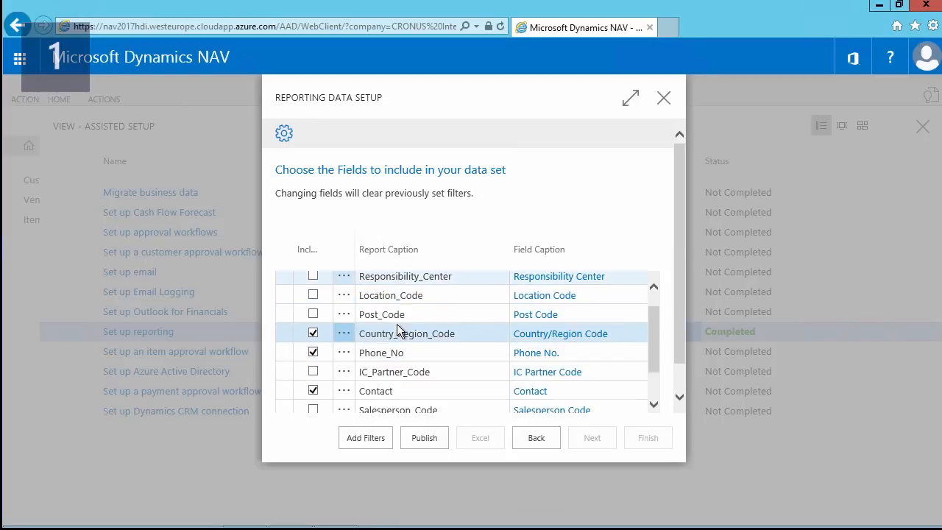
click(313, 391)
- Exclude the Balance_LCY, Balance_Due_LCY and Sales_LCY fields from the data set
scroll(415, 380, down, 5)
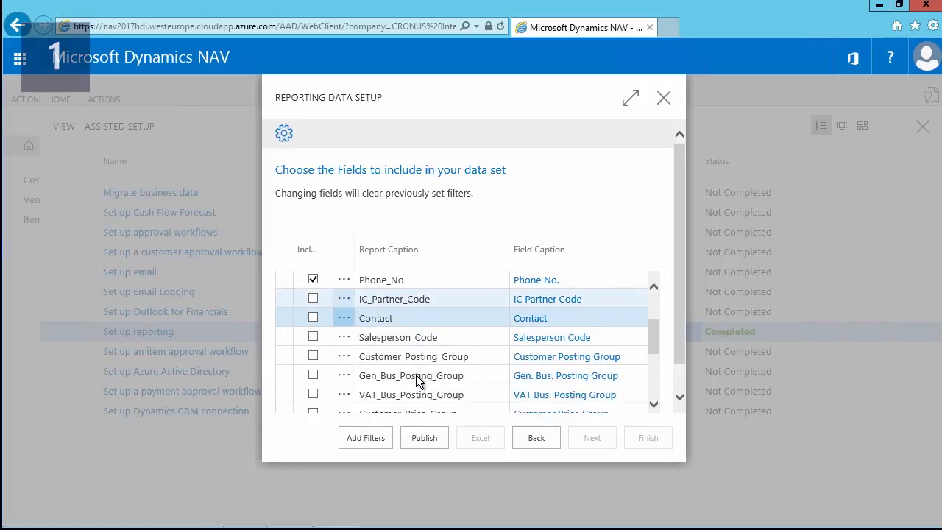
scroll(417, 380, down, 7)
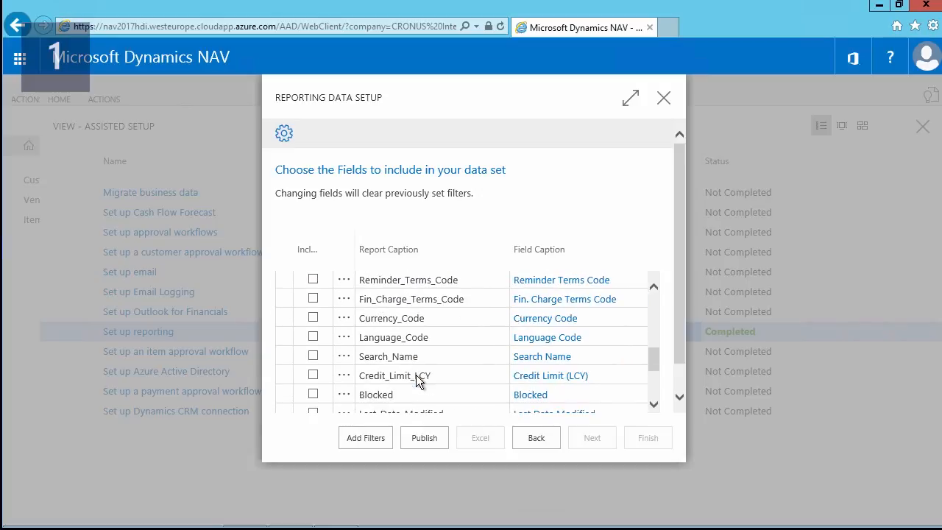
scroll(416, 375, down, 3)
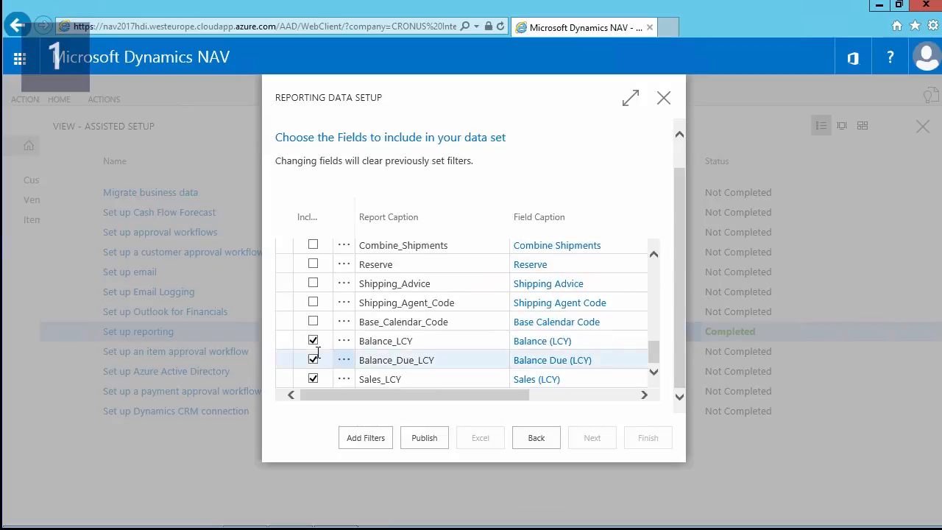
click(313, 341)
click(313, 360)
click(313, 378)
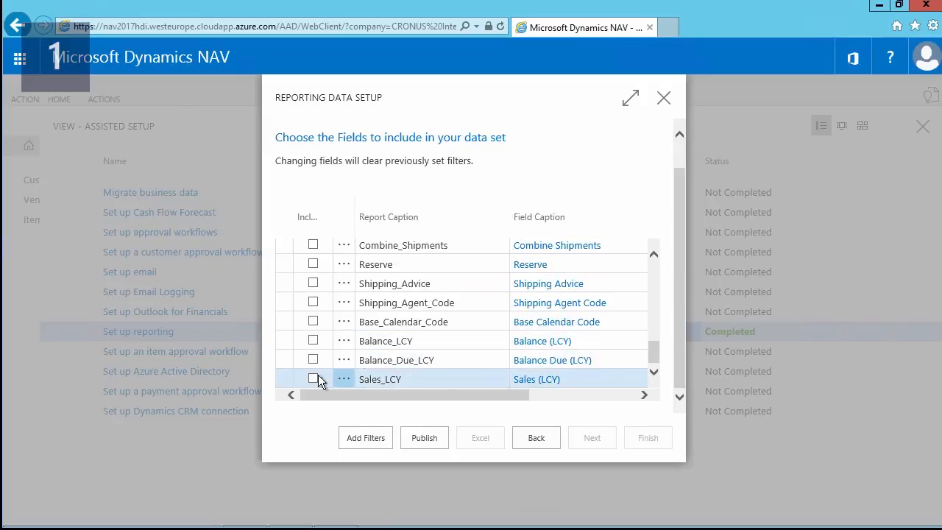
scroll(472, 359, up, 15)
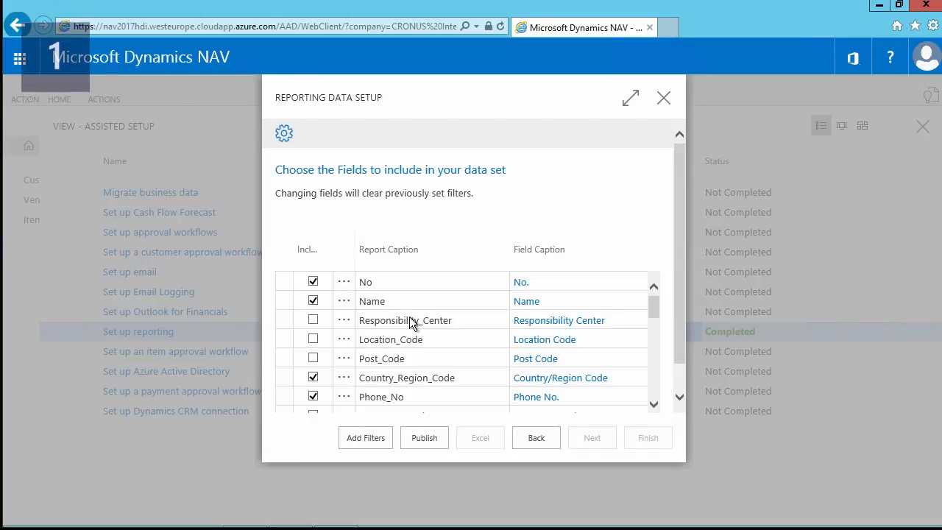
- Try a Country/Region Code filter of BE on the data set, and clear it again before closing the filter page
click(361, 444)
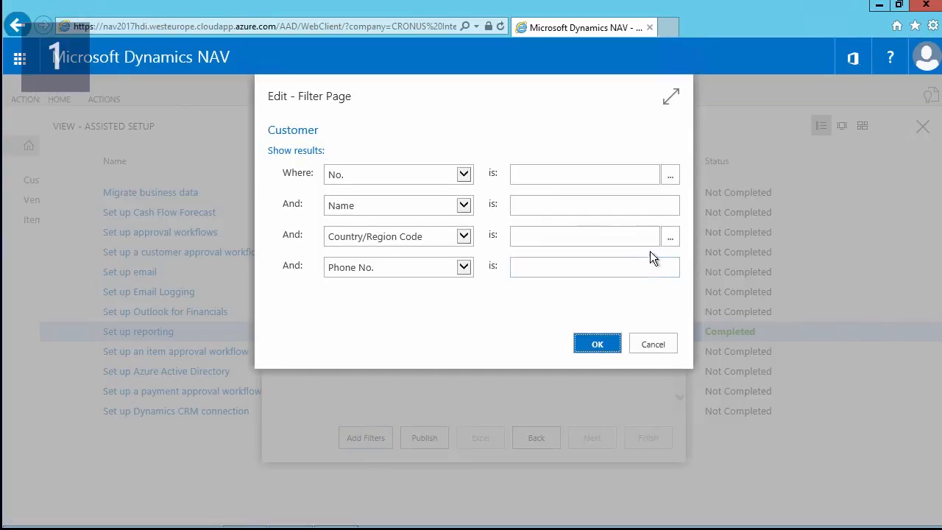
click(666, 240)
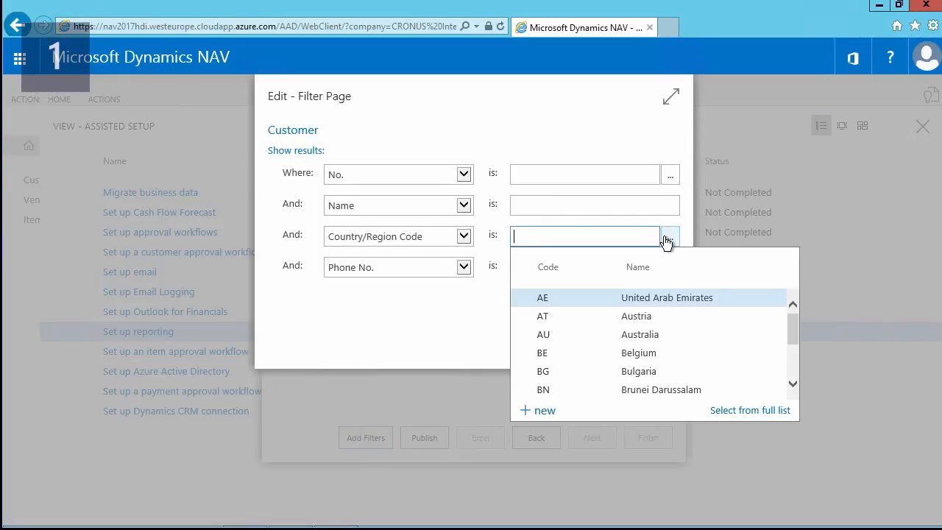
click(653, 353)
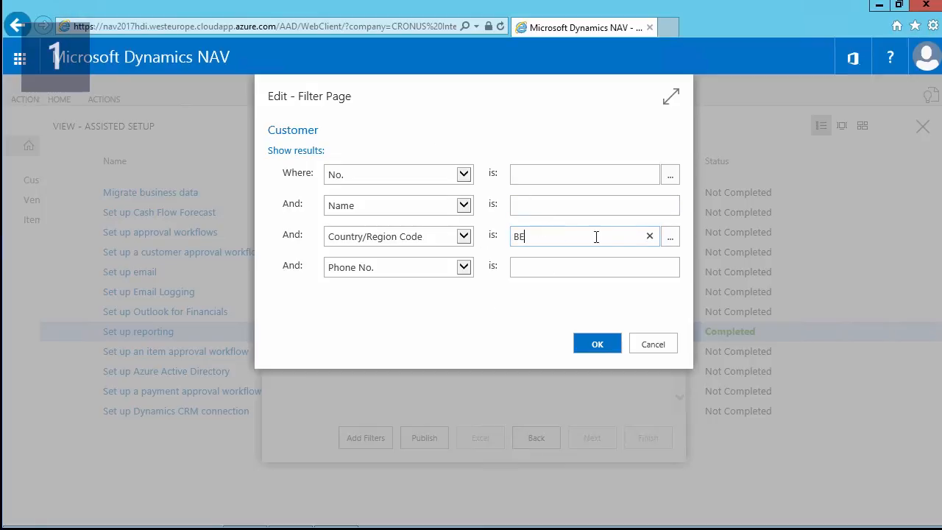
click(651, 236)
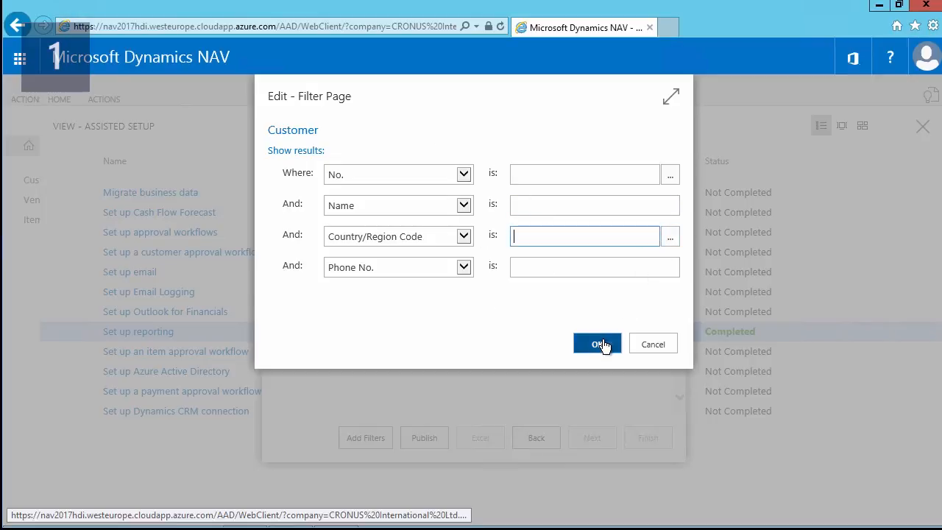
click(597, 344)
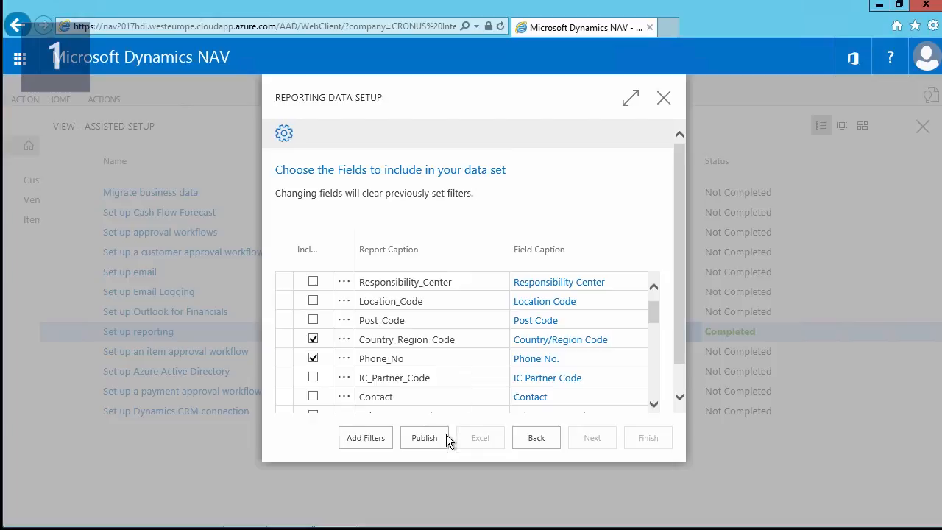
- Publish the data set and open its exported workbook Customers.xlsx in Excel with editing enabled
click(440, 437)
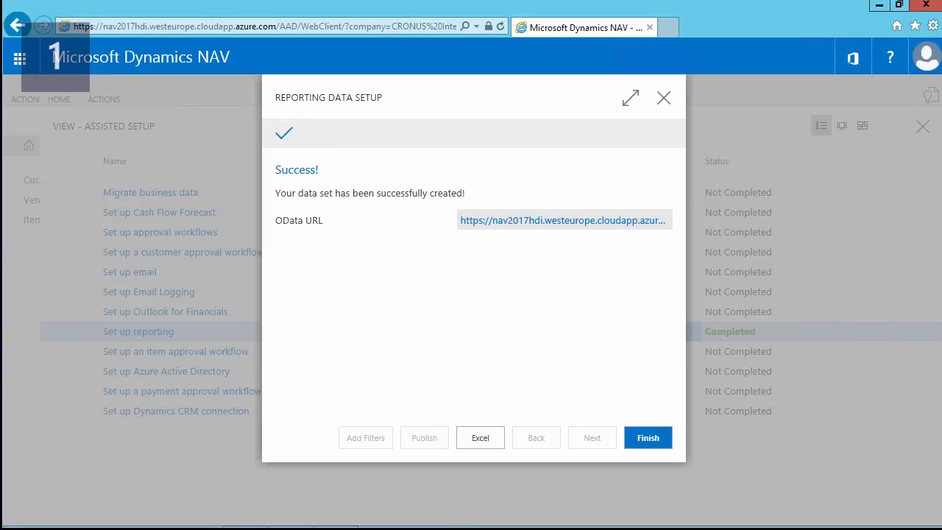
click(481, 438)
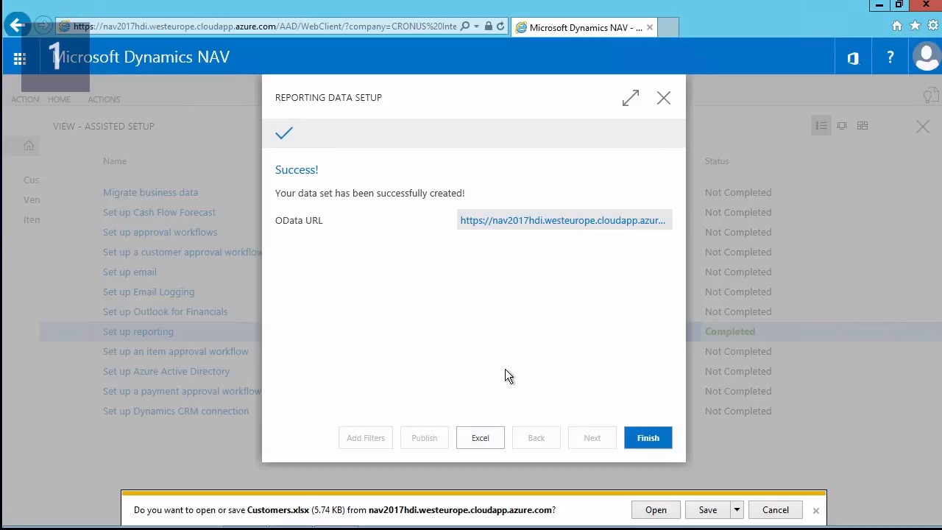
click(656, 511)
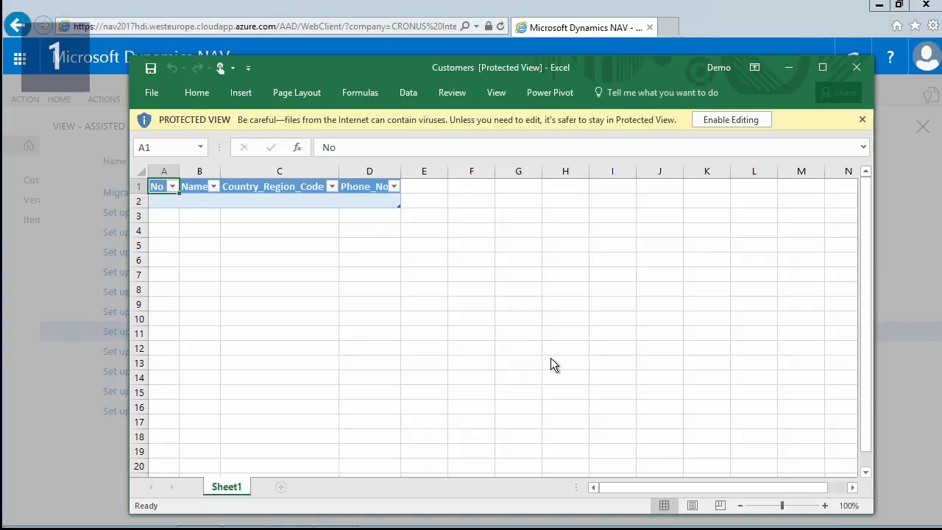
click(717, 118)
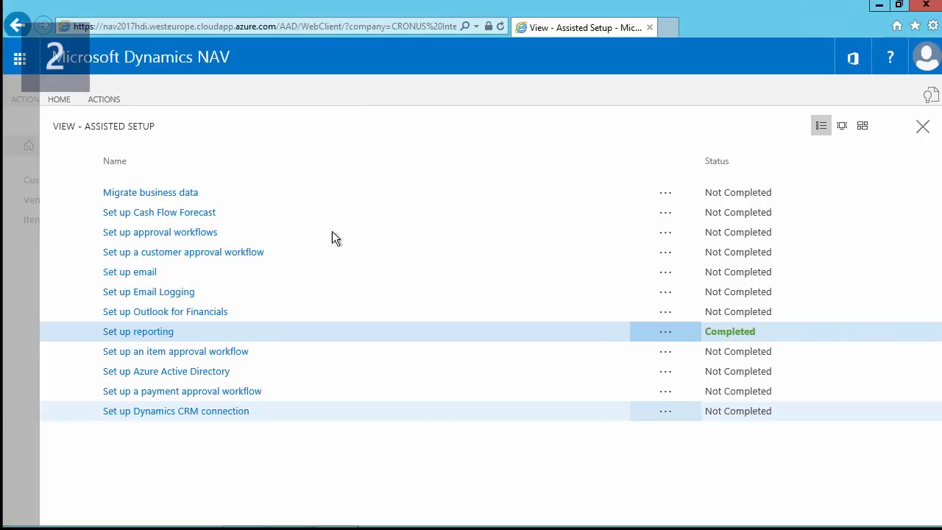
- Run the Set up reporting wizard again in Dynamics NAV and choose to edit an existing data set
click(137, 332)
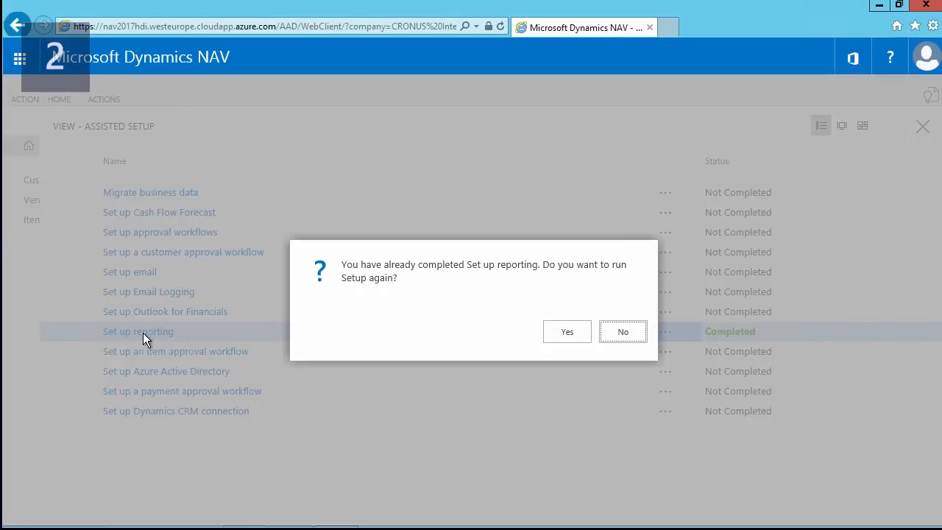
click(563, 337)
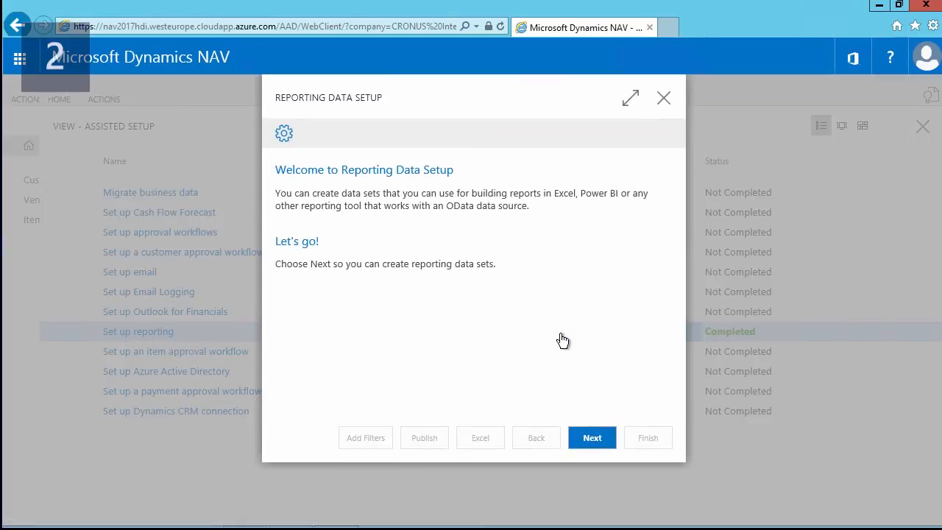
click(586, 444)
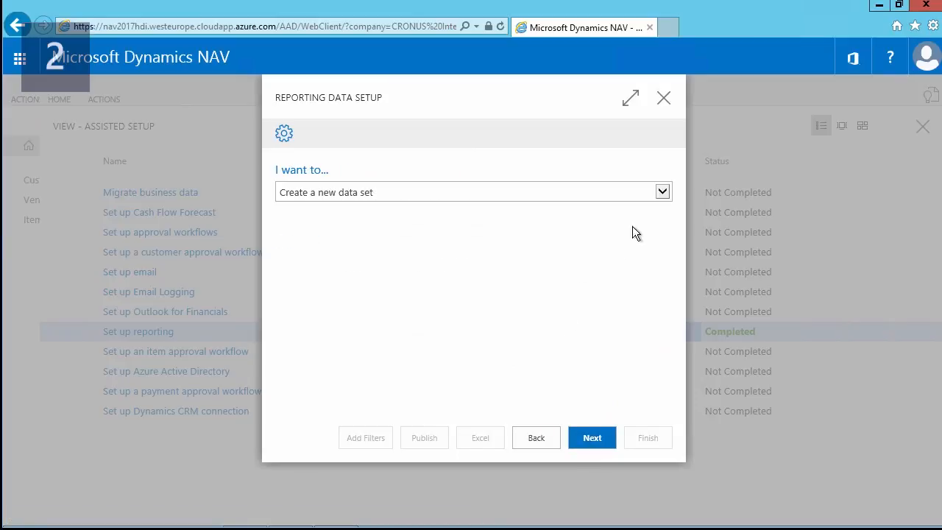
click(661, 195)
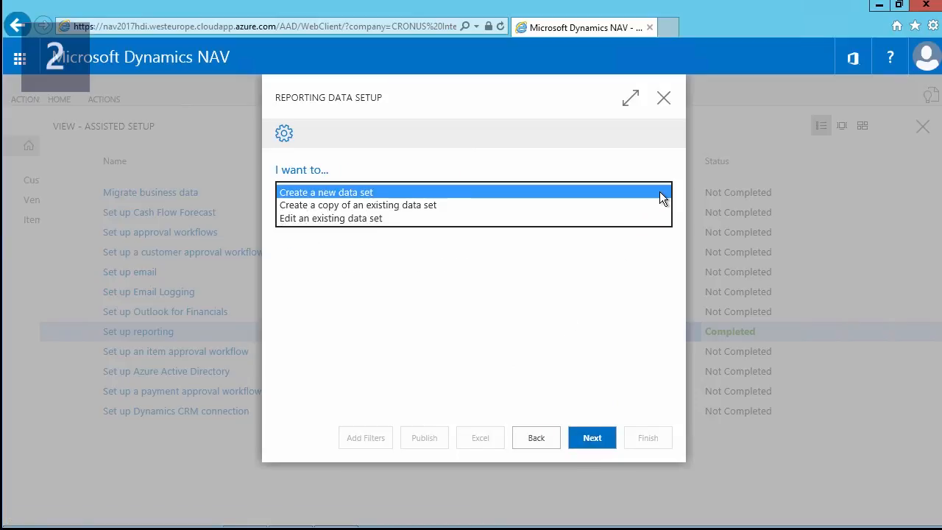
click(383, 219)
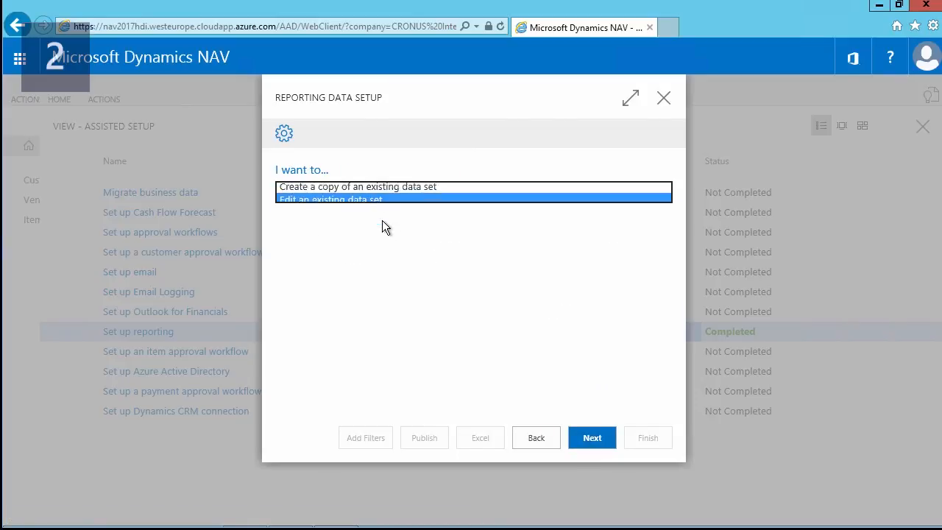
click(591, 447)
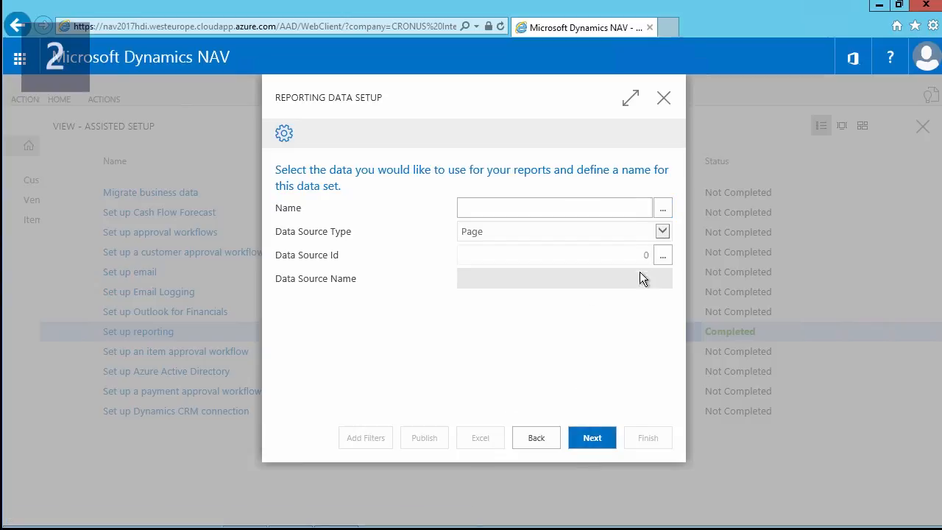
- Select the Customers data set for editing and include its Post_Code field
click(664, 211)
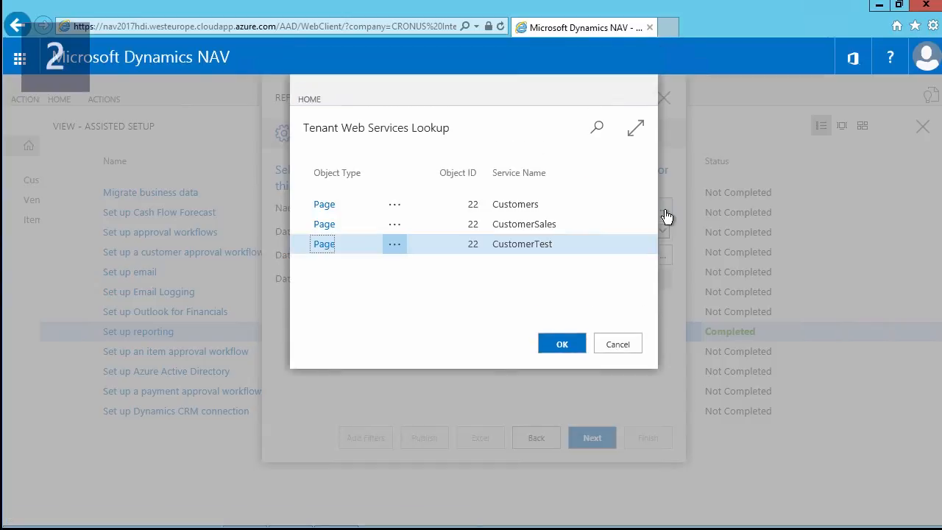
click(477, 210)
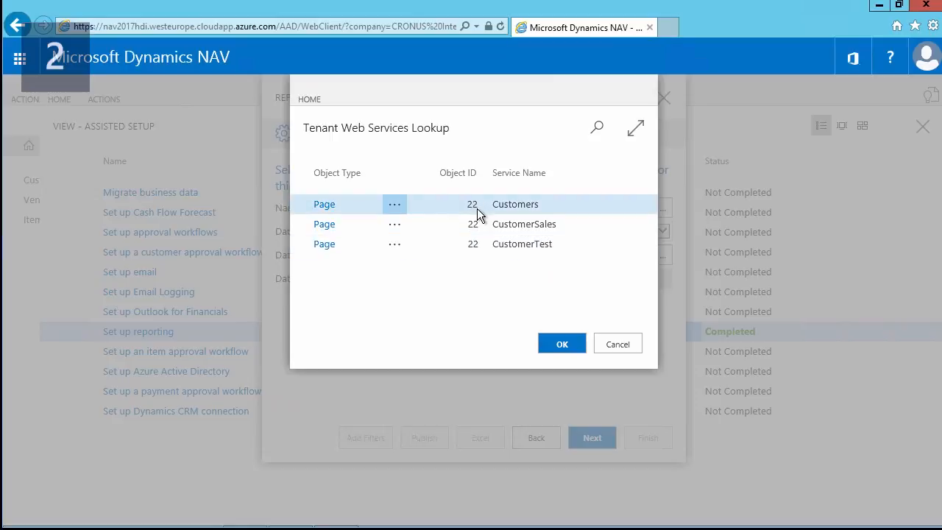
click(562, 349)
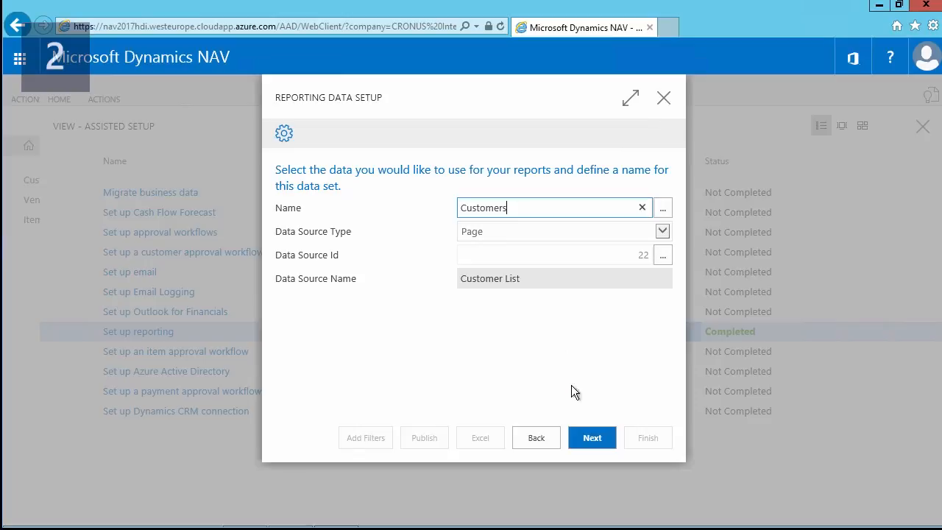
click(583, 438)
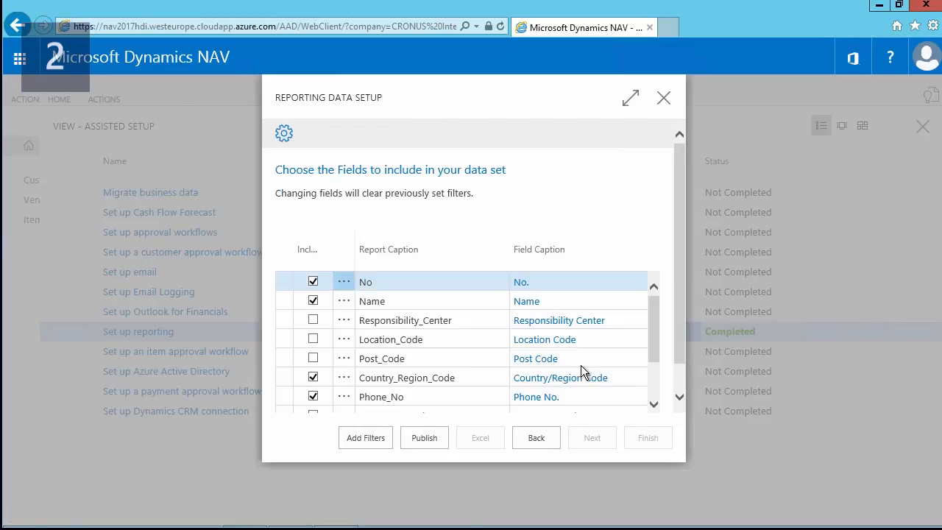
click(313, 359)
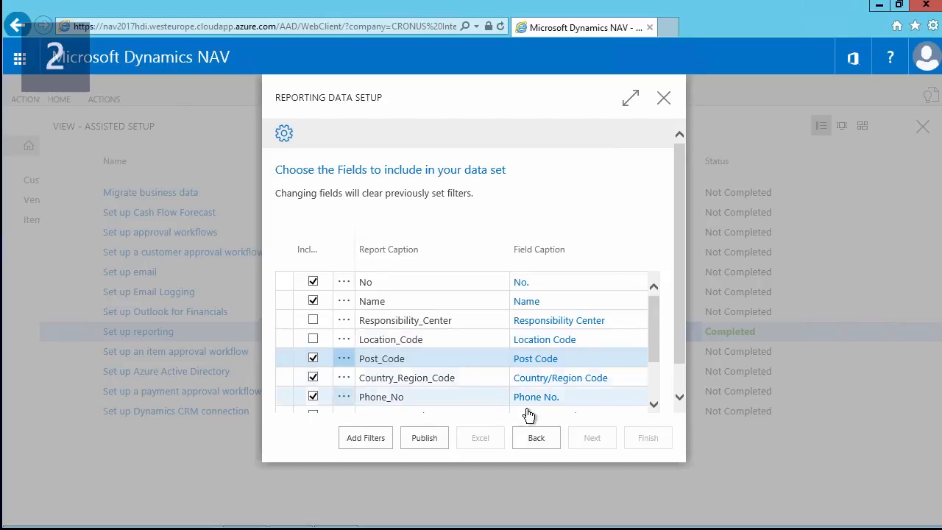
- Publish the edited data set and open its exported workbook Customers.xlsx in Excel with editing enabled
click(425, 439)
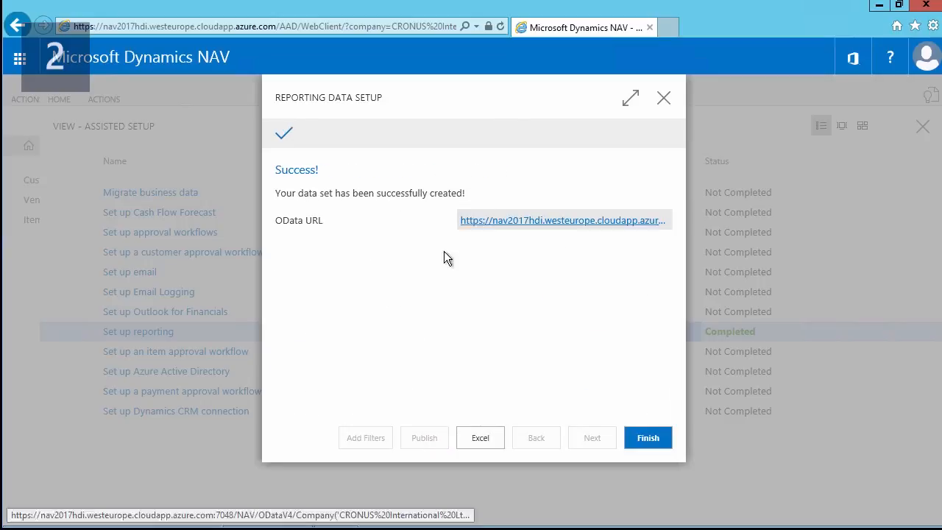
click(485, 437)
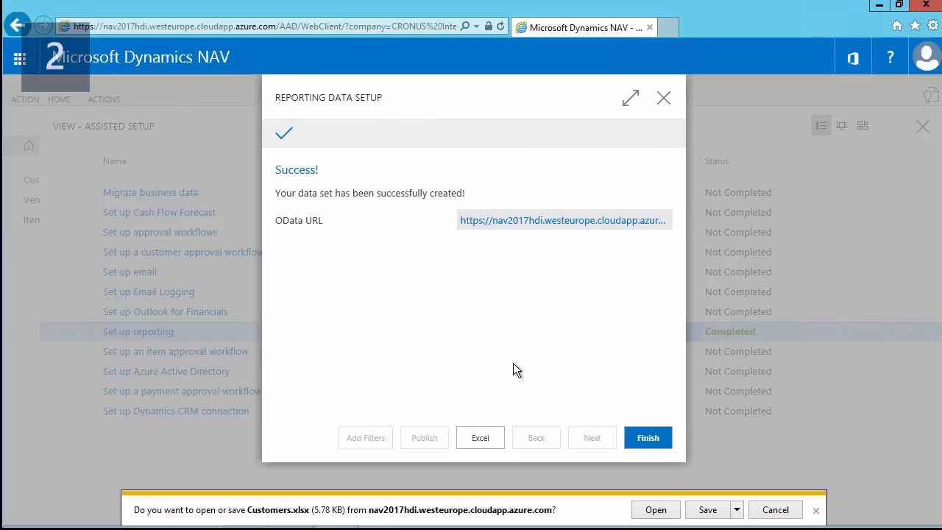
click(657, 510)
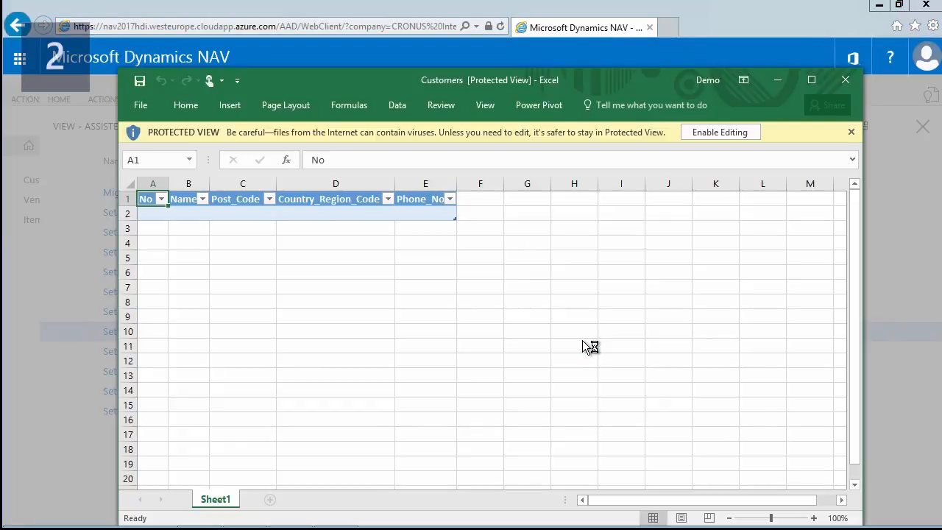
click(730, 132)
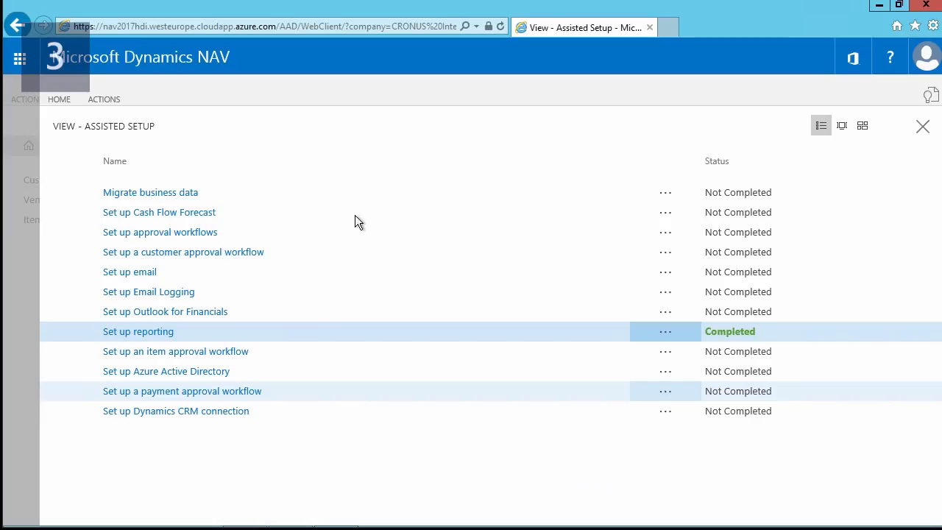
- Run the Set up reporting wizard again in Dynamics NAV and choose to create a copy of an existing data set
click(146, 333)
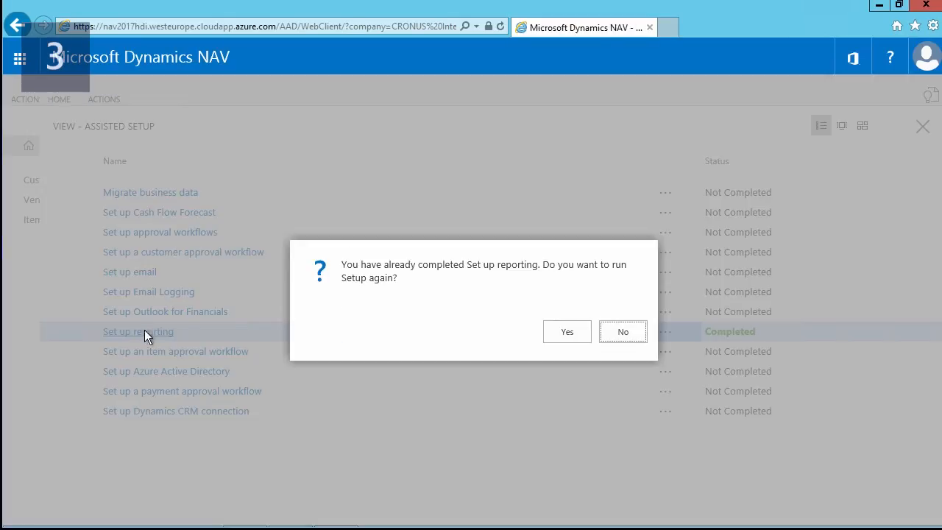
click(555, 331)
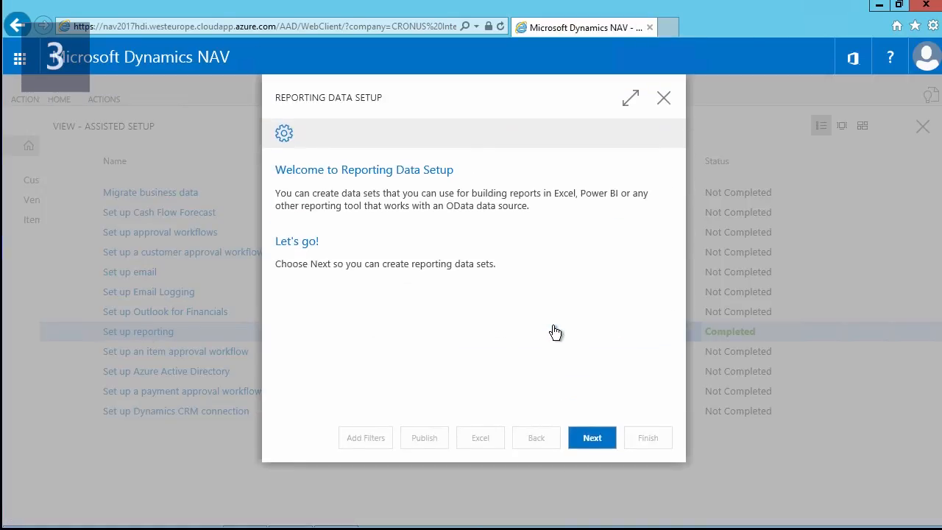
click(592, 440)
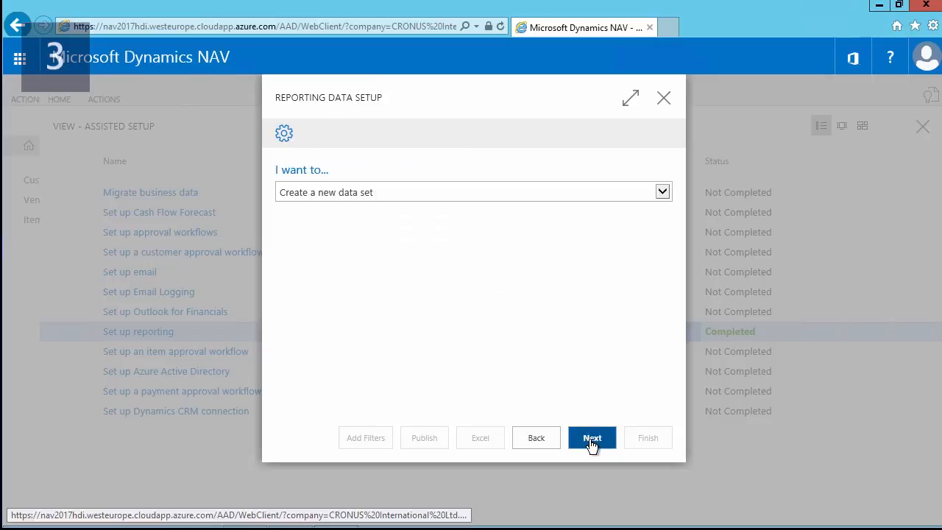
click(650, 194)
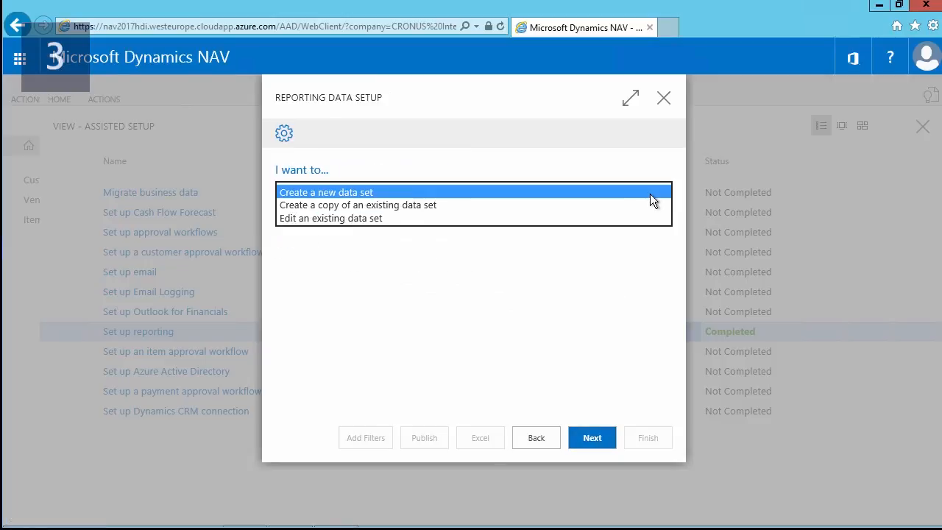
click(398, 206)
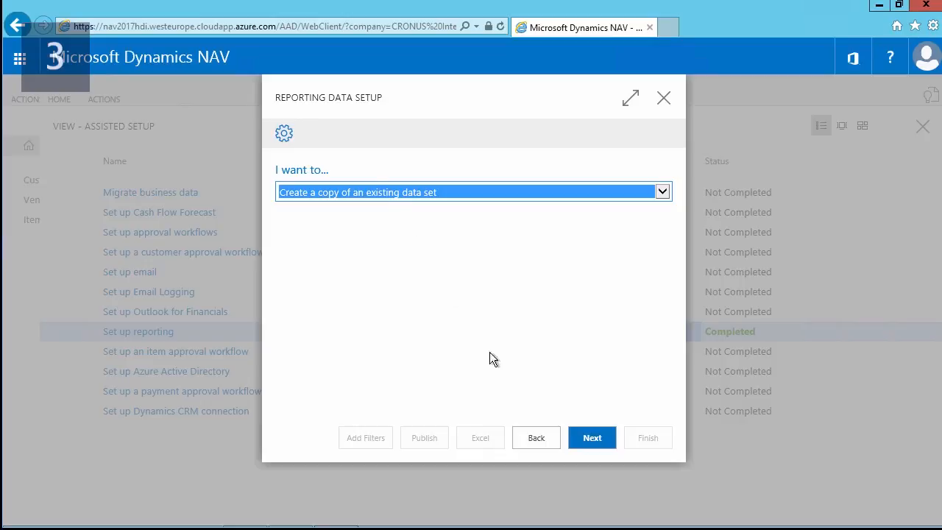
click(581, 439)
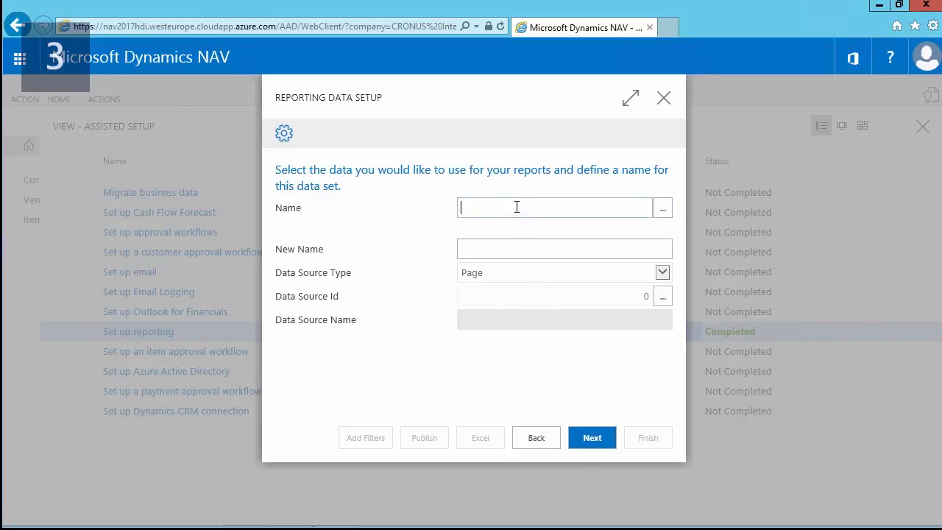
- Copy the Customers data set under the new name Customer Sales LCY and proceed to its field selection
click(656, 210)
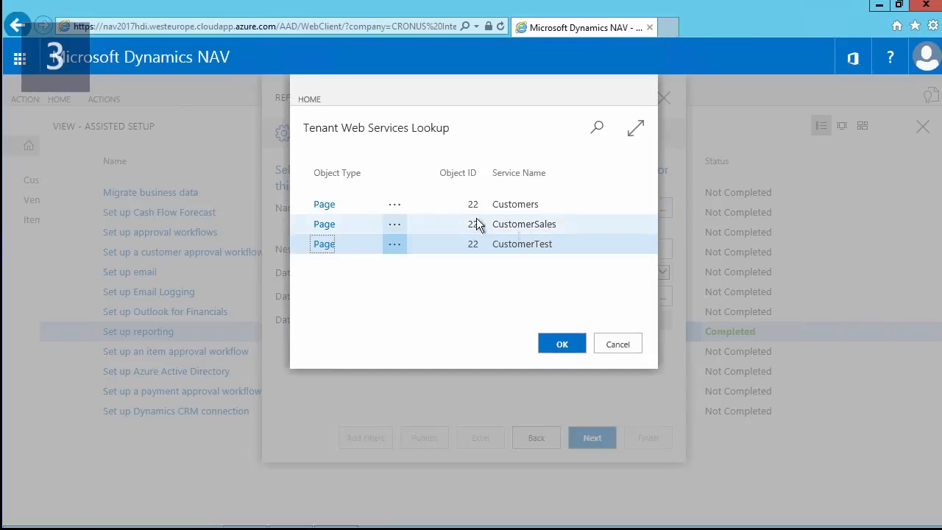
click(328, 205)
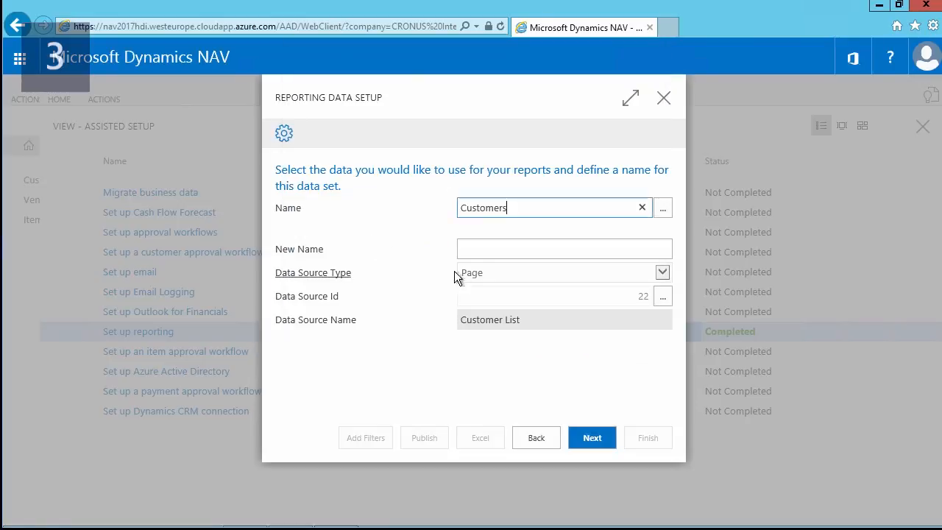
click(481, 250)
text(Cu)
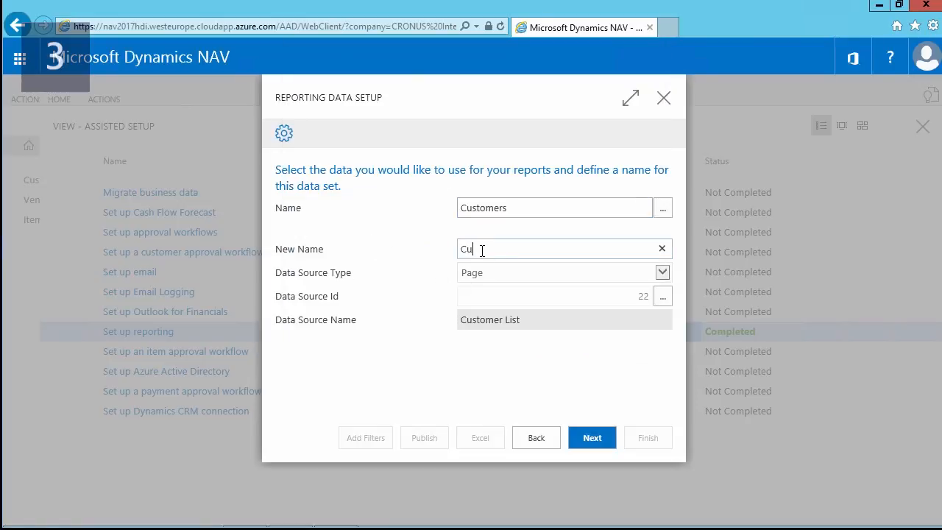
text(stomer Sales LCY)
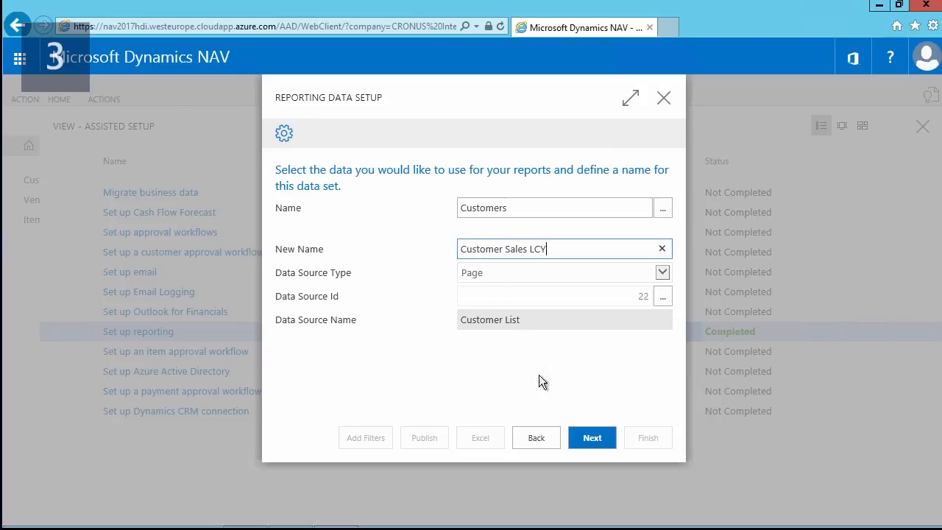
click(598, 437)
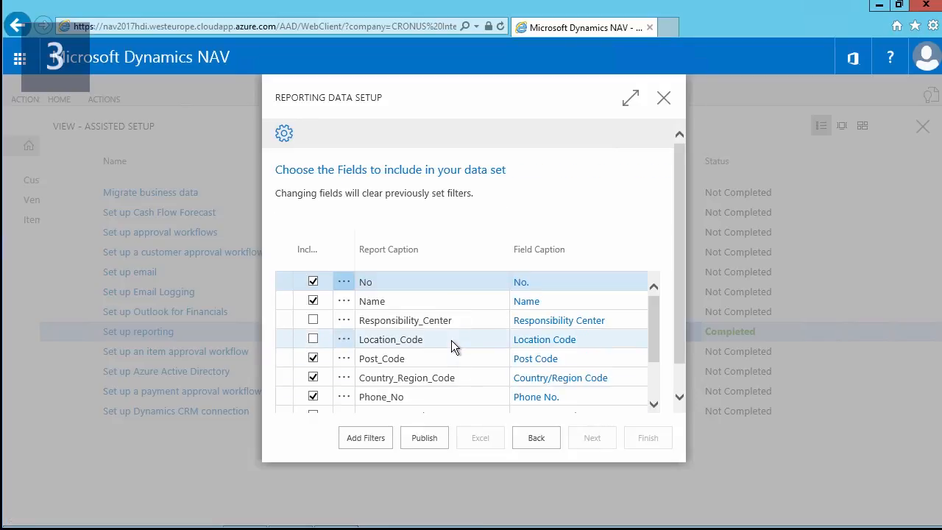
- Include the Sales_LCY field in the copied data set
scroll(451, 340, down, 1)
scroll(451, 340, down, 4)
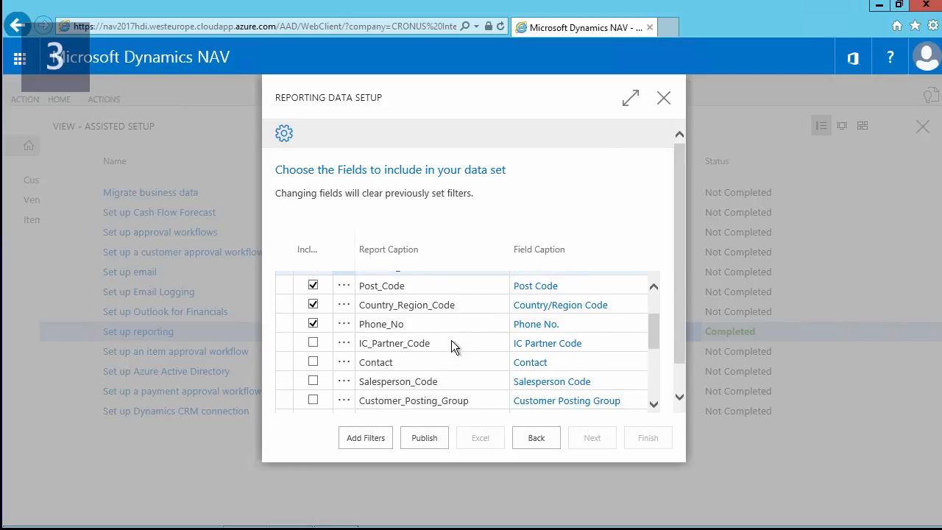
scroll(451, 340, down, 4)
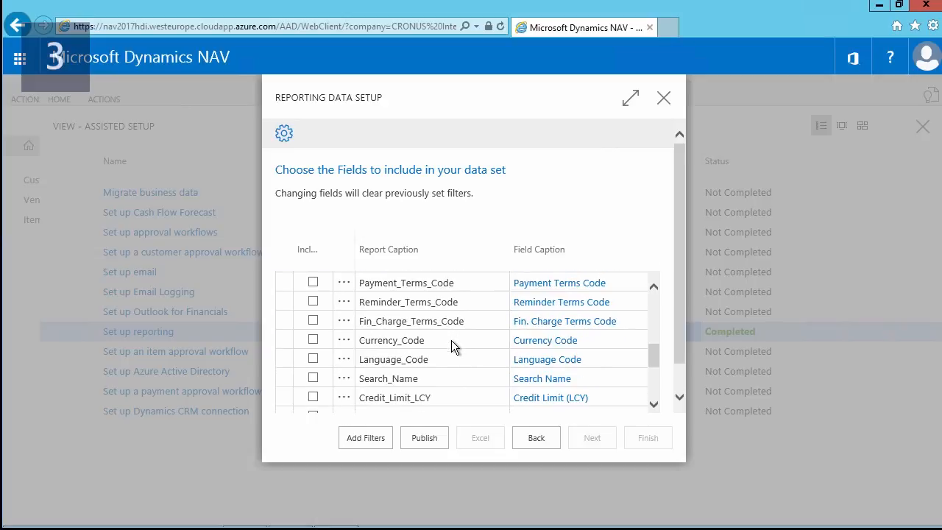
scroll(451, 348, down, 4)
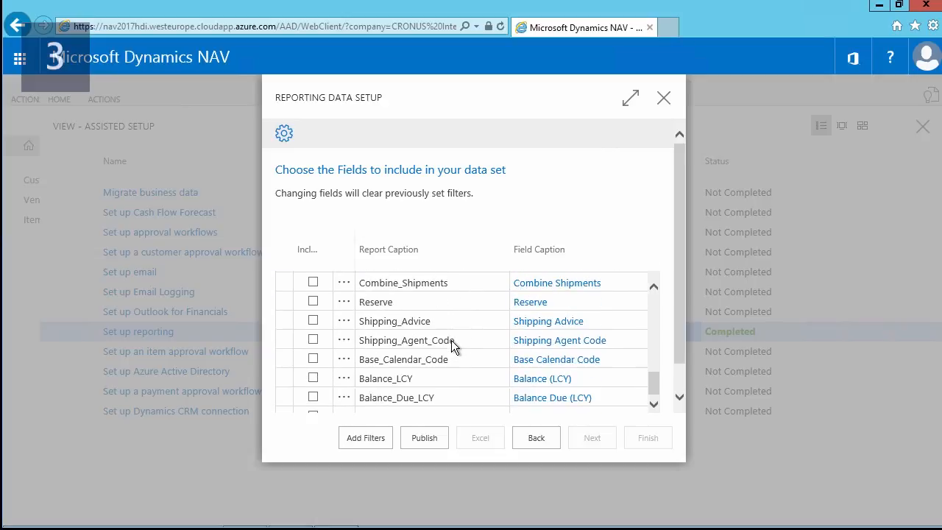
click(313, 378)
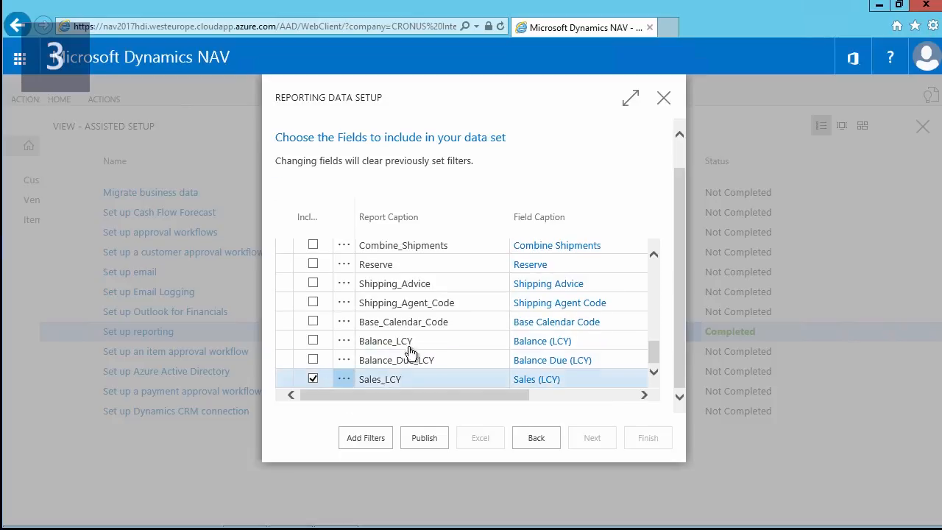
- Add a filter to the data set that limits Sales (LCY) to >10000
click(368, 444)
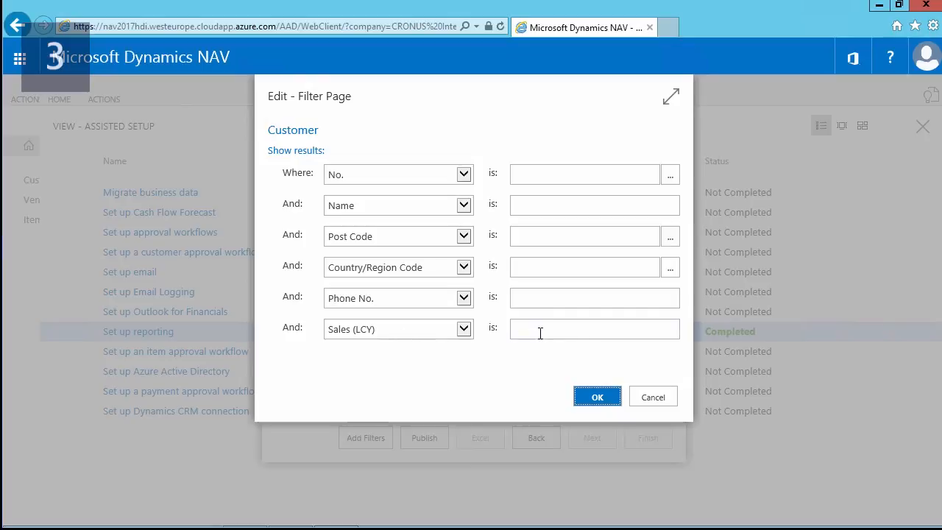
click(544, 330)
text(>10000)
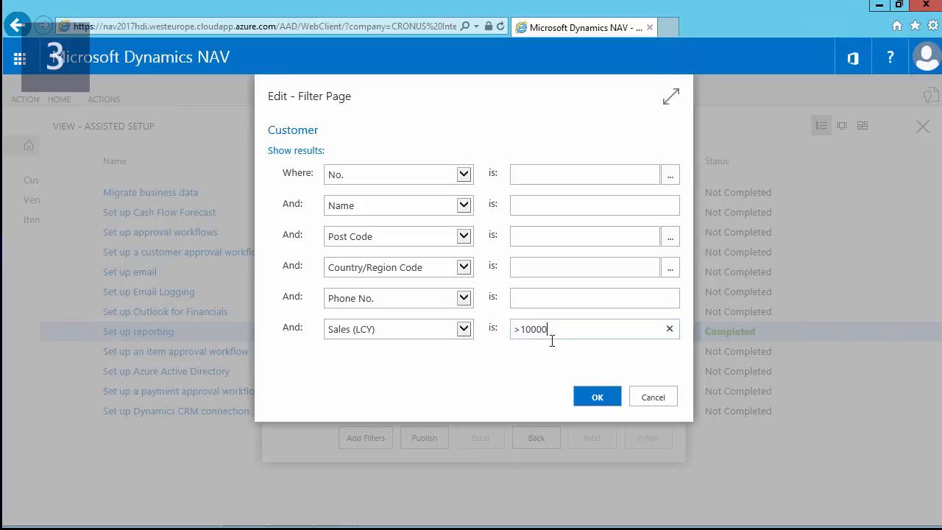
click(610, 405)
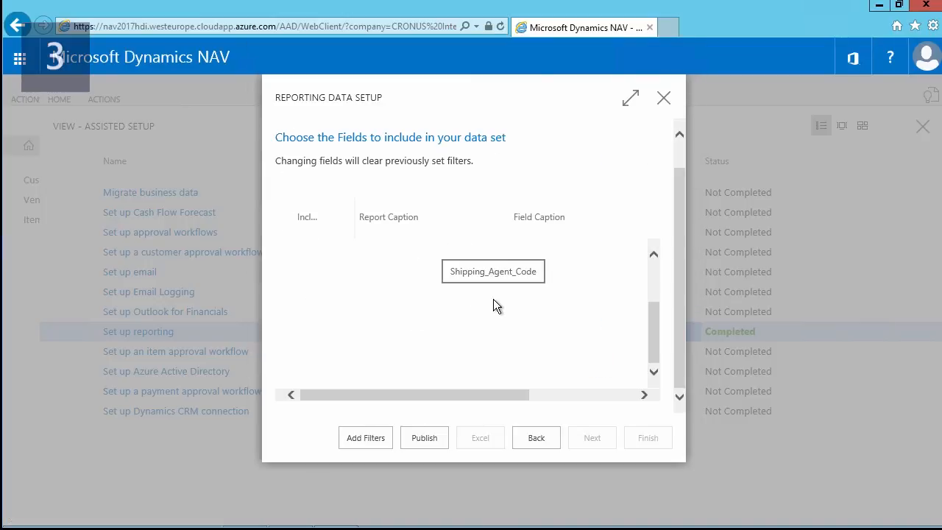
- Publish the copied data set and open its exported workbook Customer Sales LCY.xlsx in Excel with editing enabled
click(429, 436)
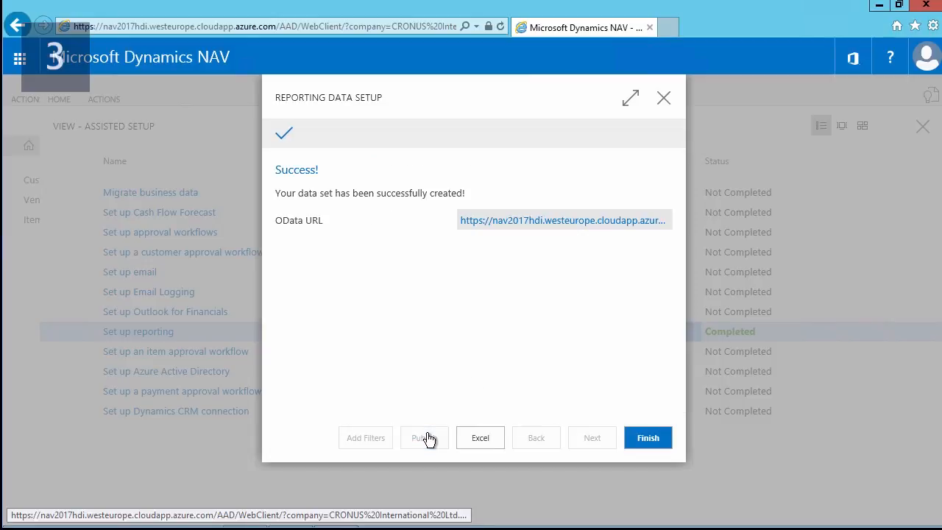
click(489, 444)
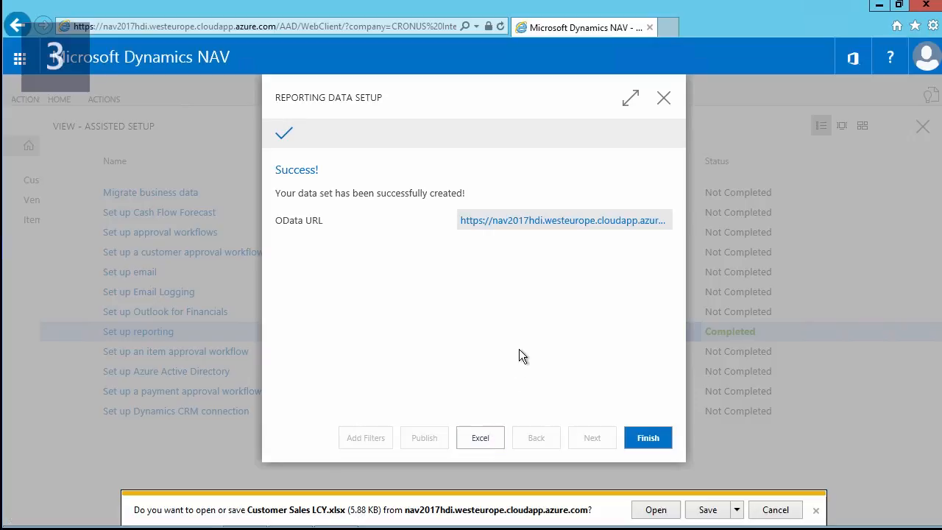
click(656, 509)
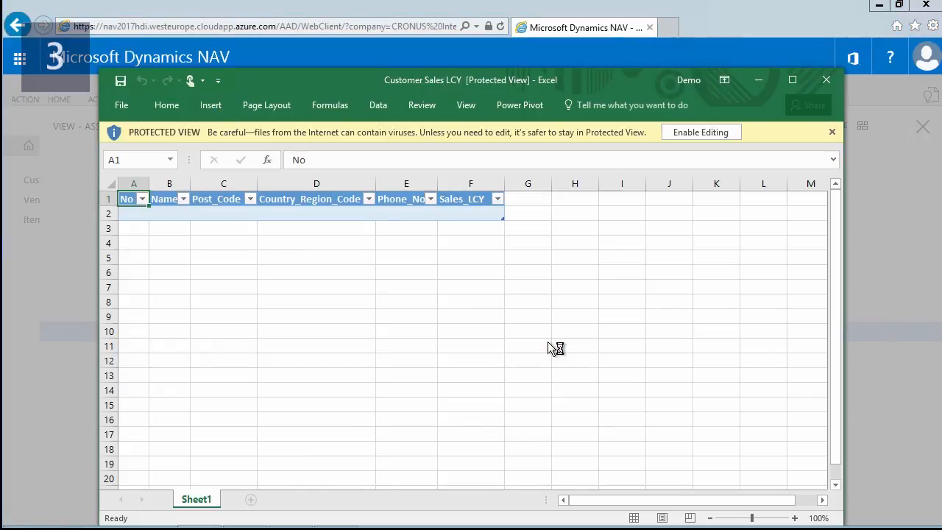
click(700, 132)
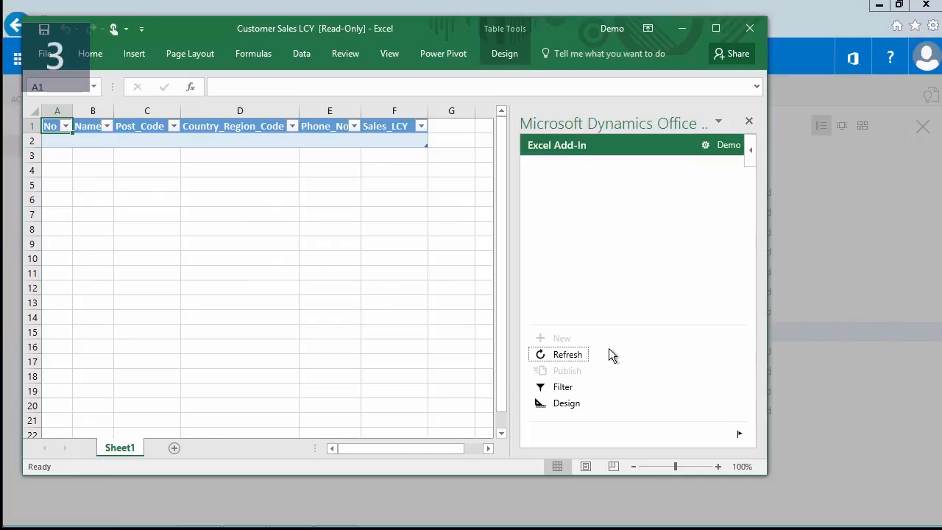
- Clear the filter on the Customer_Sales_LCY data source in the Excel add-in and refresh the data
click(563, 388)
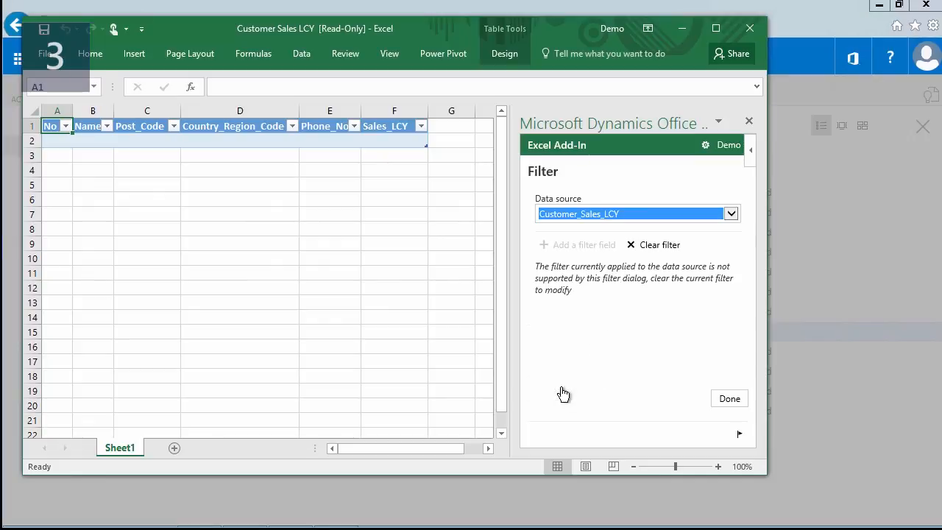
click(643, 250)
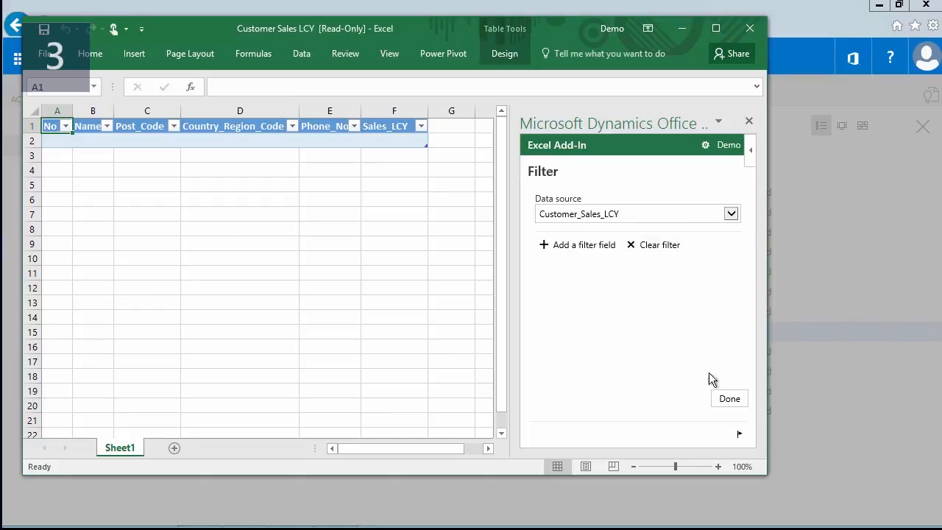
click(728, 399)
click(549, 357)
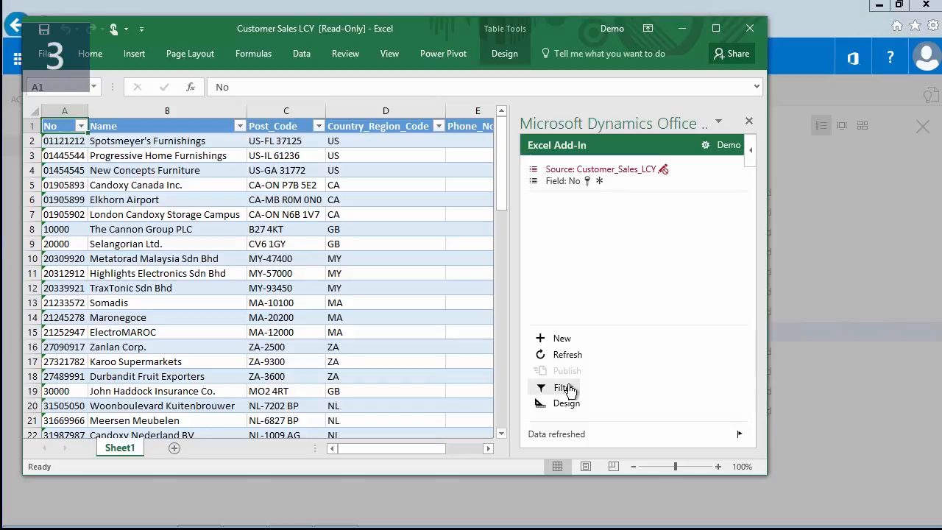
- Add a filter to the Customer_Sales_LCY data source for Sales_LCY greater than 1000 and refresh the data
click(564, 387)
click(650, 221)
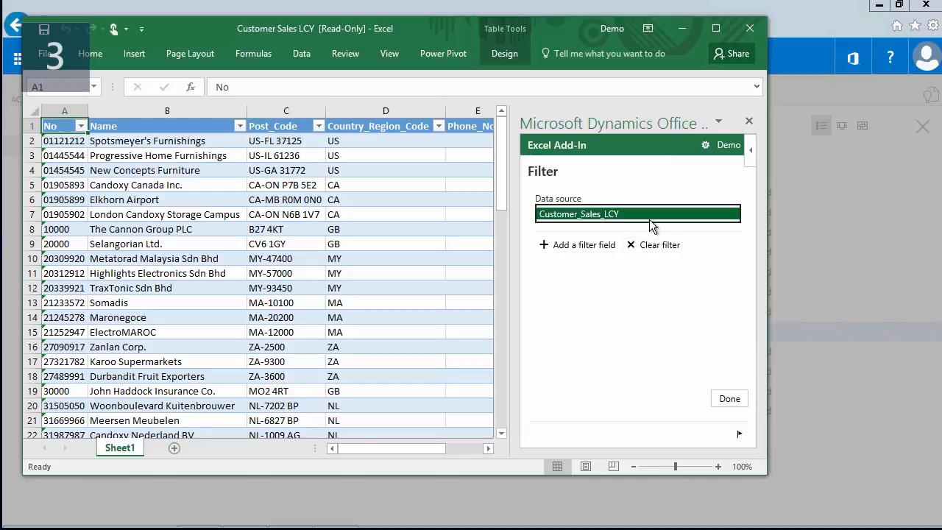
click(587, 245)
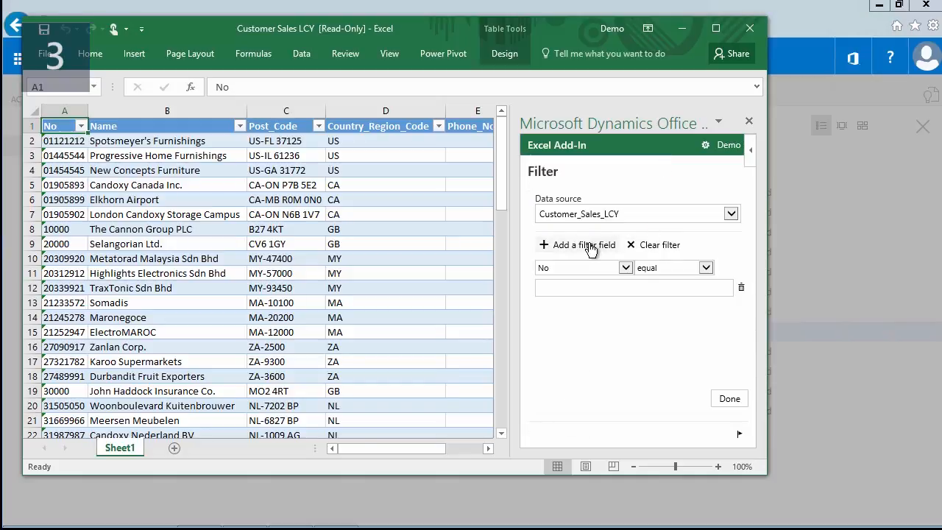
click(628, 274)
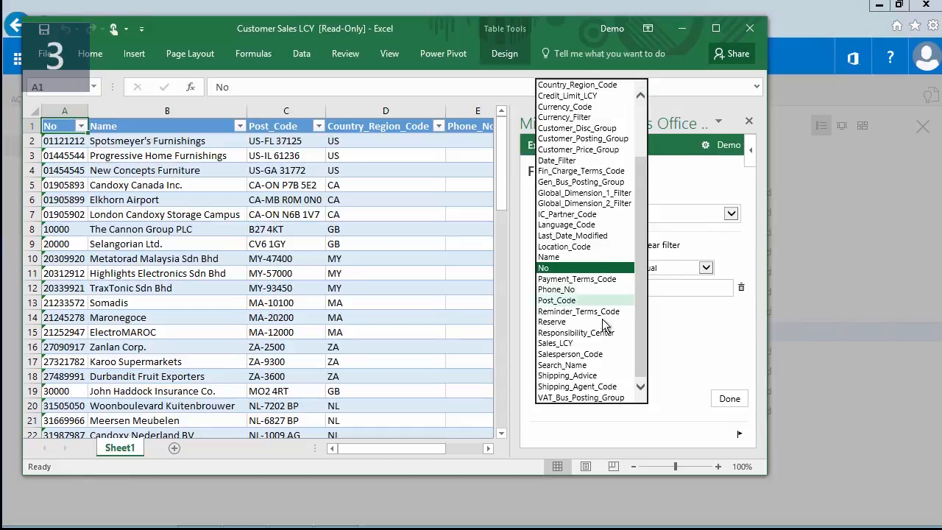
click(587, 342)
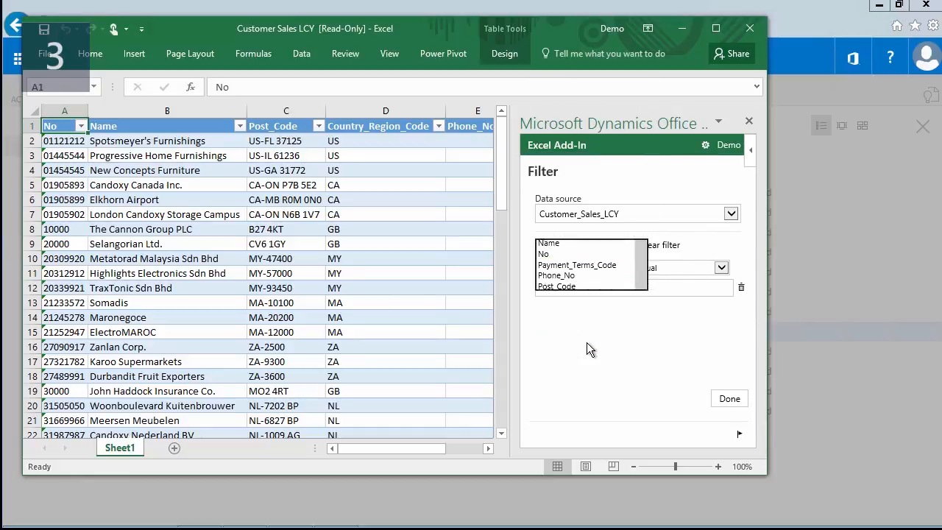
click(677, 269)
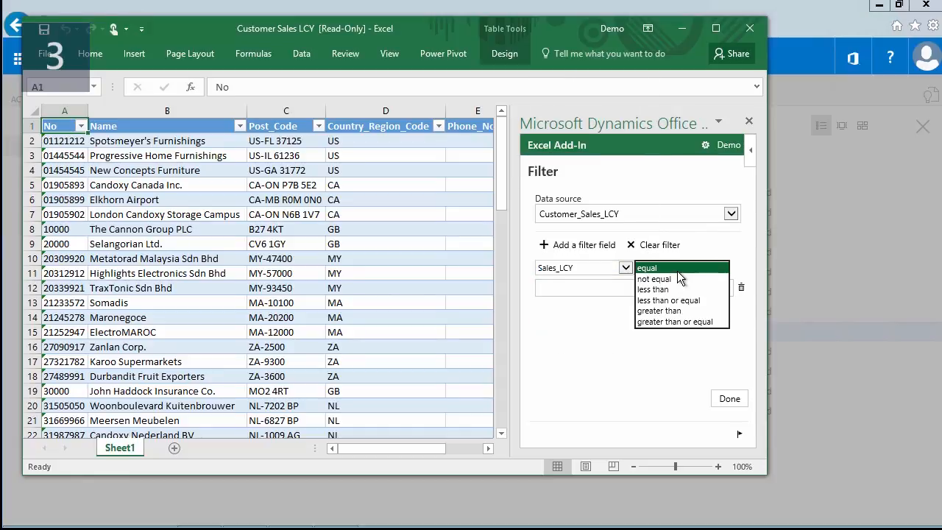
click(661, 310)
text(1000)
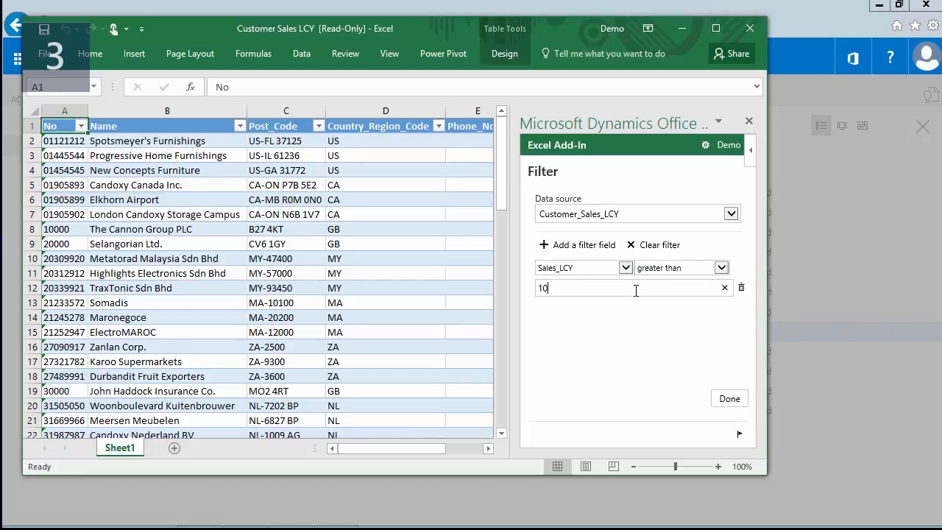
click(731, 401)
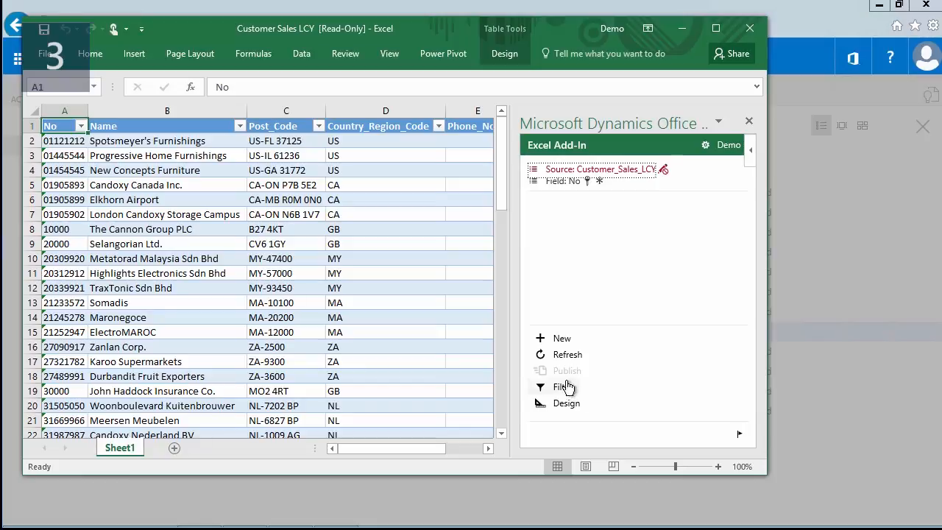
click(570, 356)
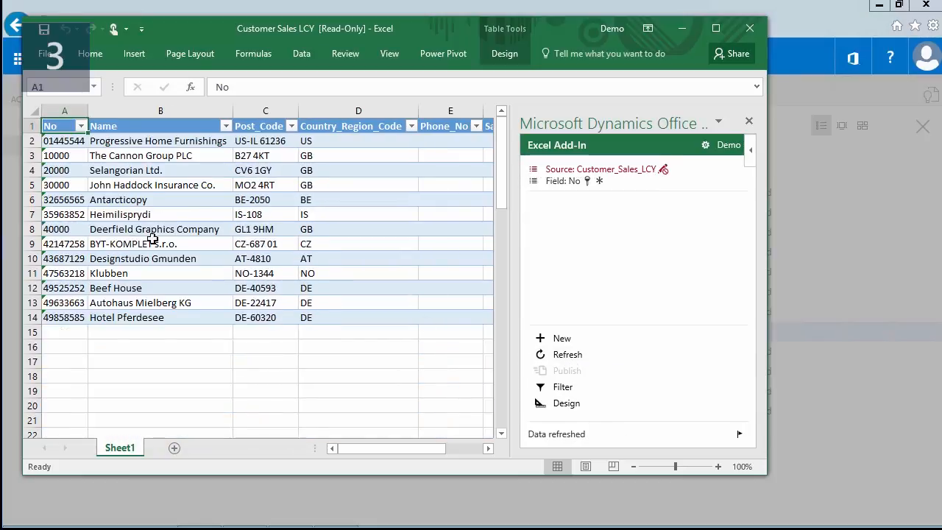